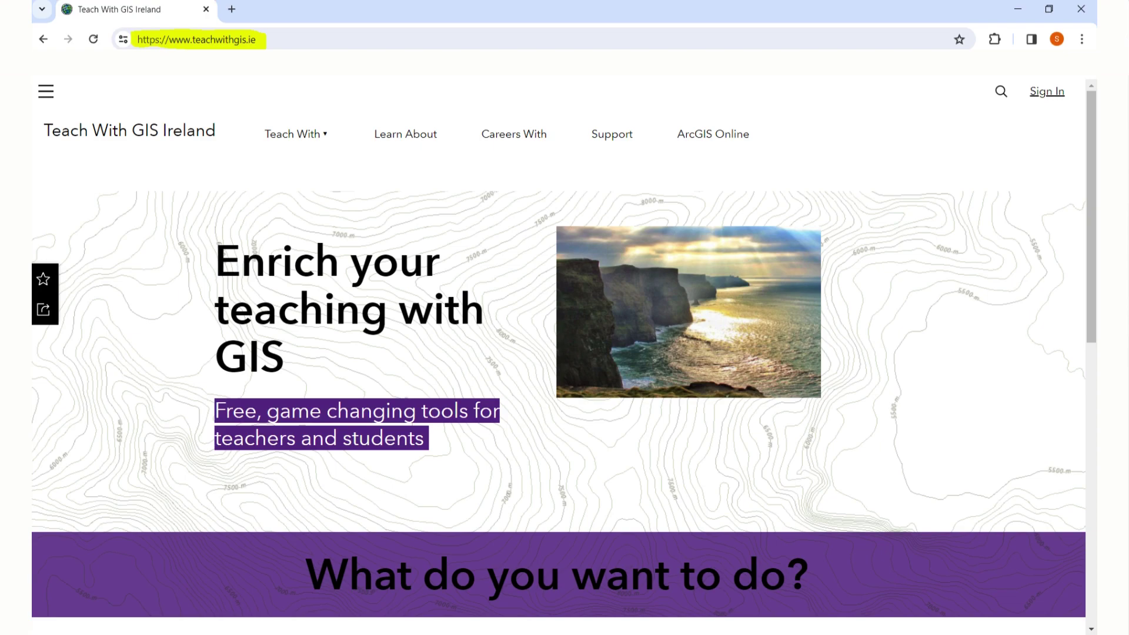
Open the Ireland Digital Atlas from the Geography Visualiser page of the Teach With GIS Ireland site.
{"action": "left_click", "coordinate": [274, 123]}
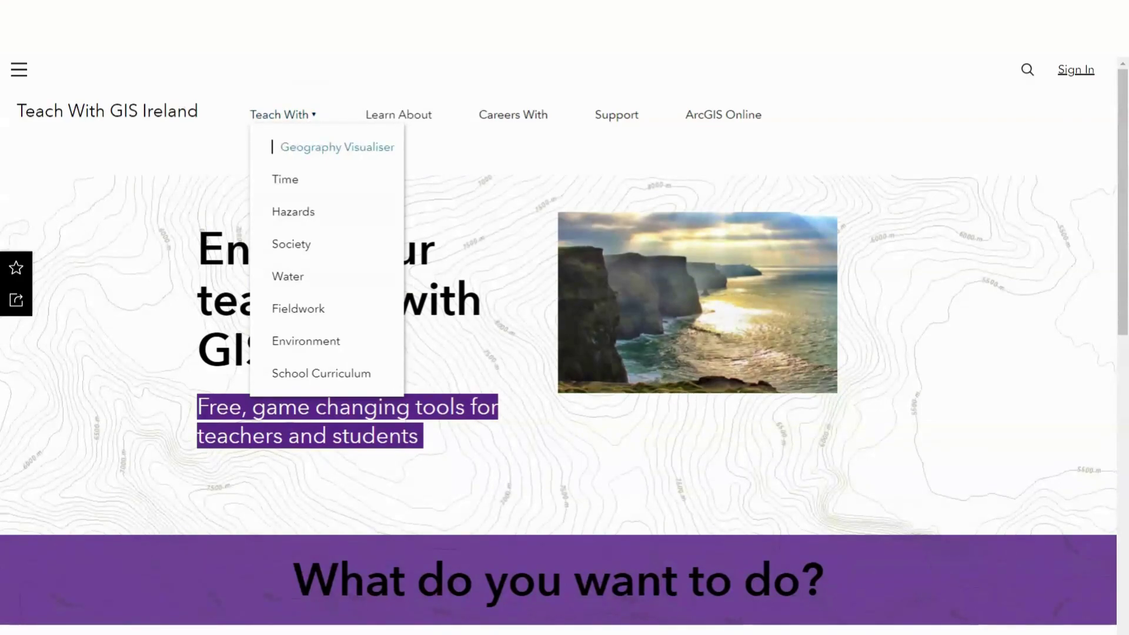
{"action": "left_click", "coordinate": [260, 154]}
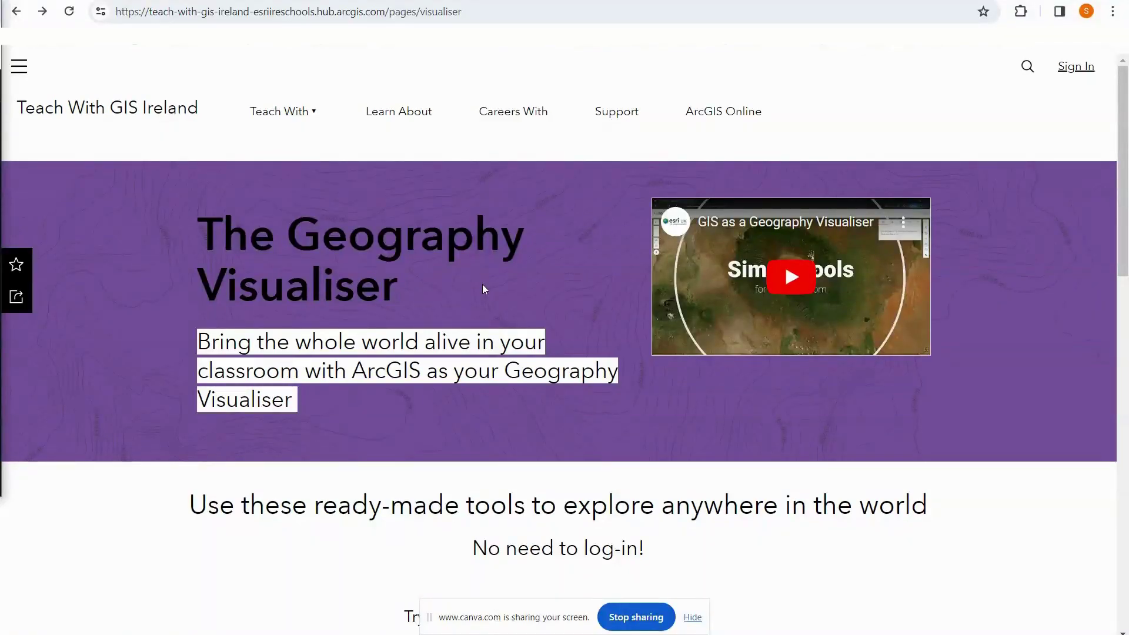
{"action": "scroll", "coordinate": [508, 281], "scroll_direction": "down", "scroll_amount": 3}
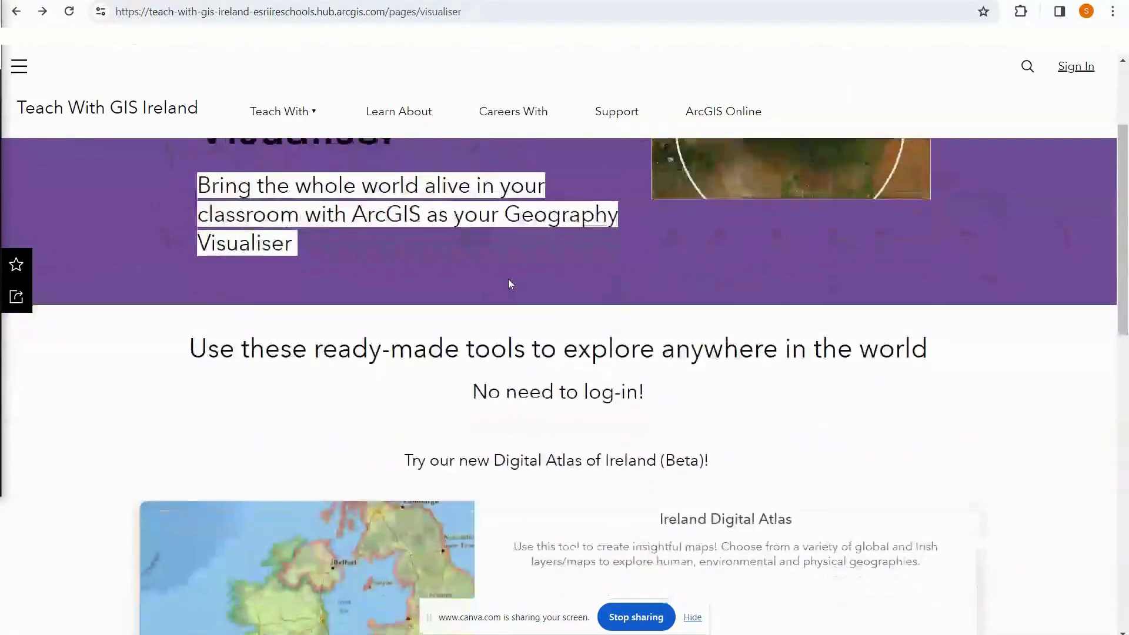
{"action": "scroll", "coordinate": [508, 281], "scroll_direction": "down", "scroll_amount": 4}
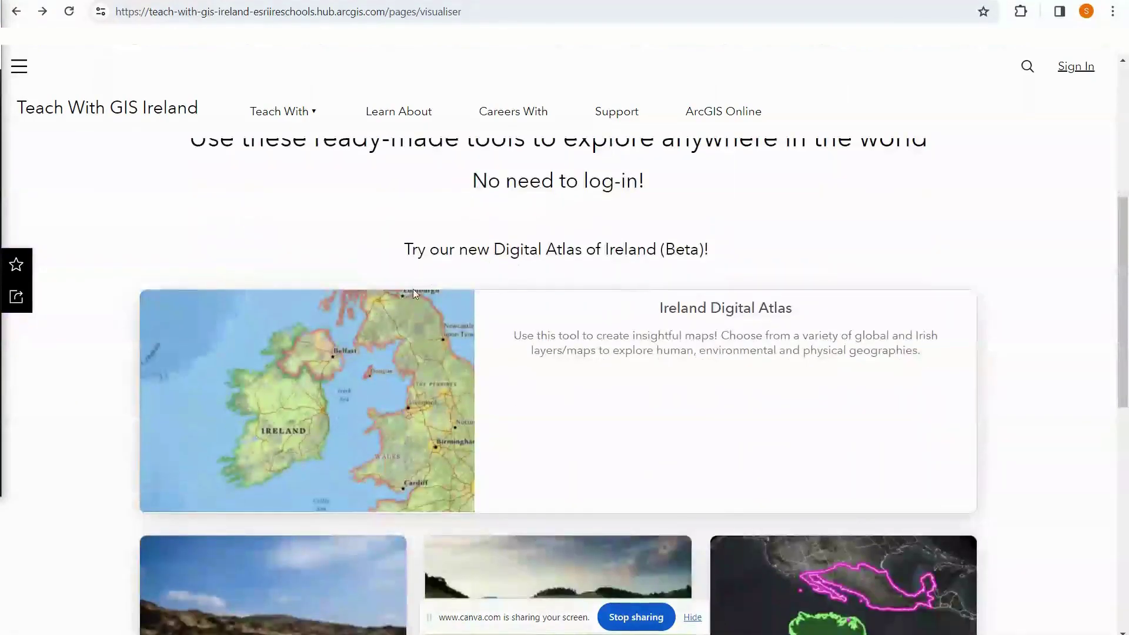
{"action": "scroll", "coordinate": [610, 371], "scroll_direction": "down", "scroll_amount": 3}
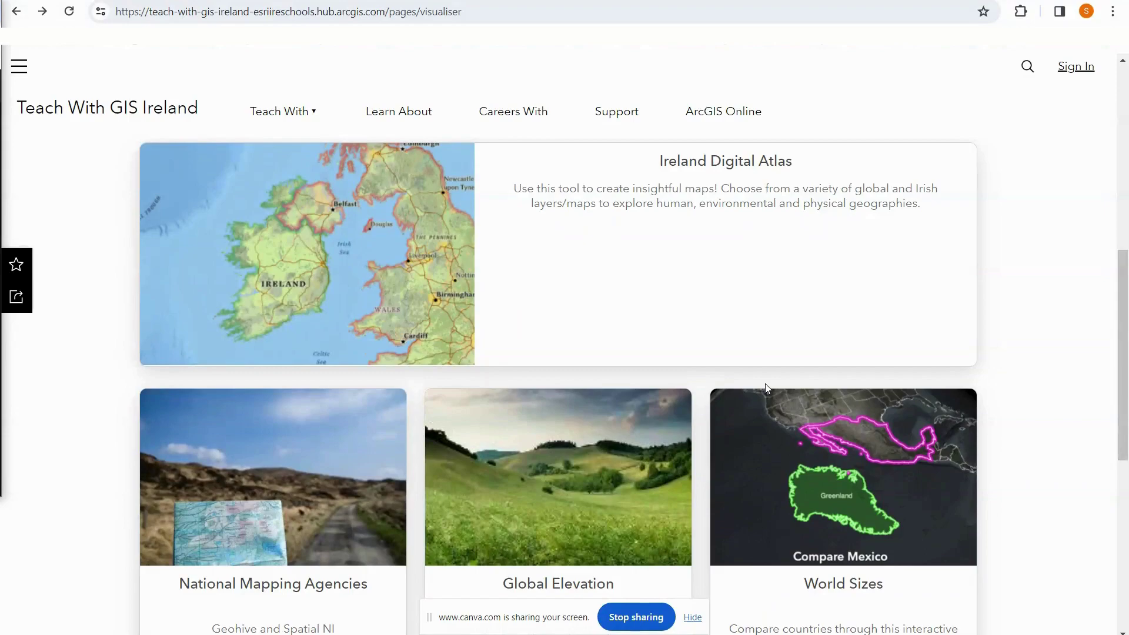
{"action": "scroll", "coordinate": [766, 388], "scroll_direction": "up", "scroll_amount": 3}
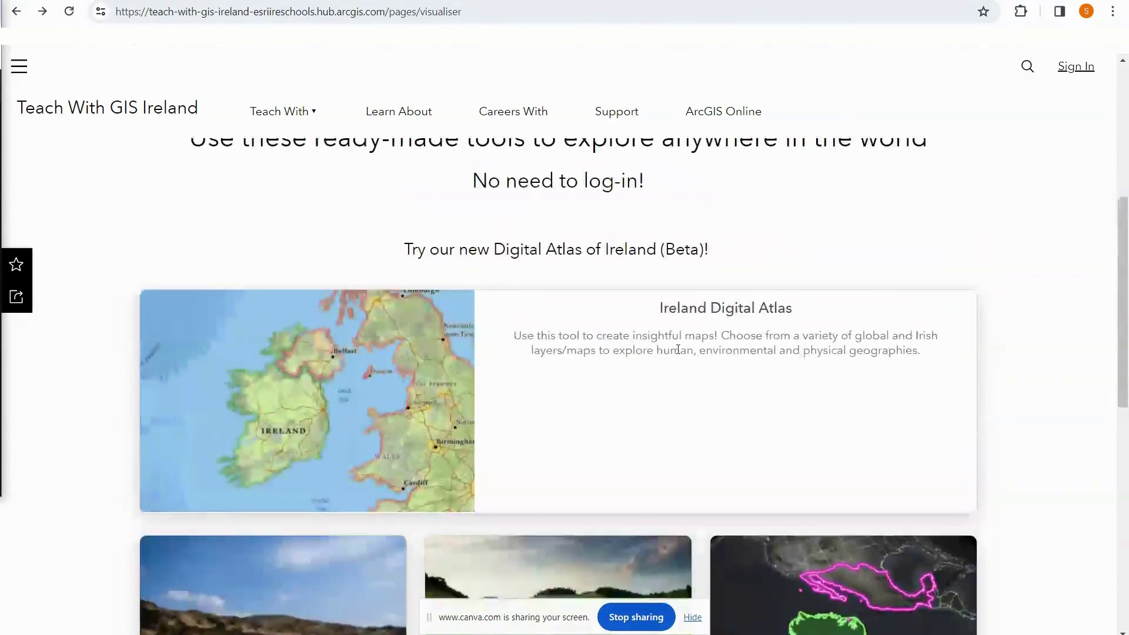
{"action": "left_click", "coordinate": [664, 317]}
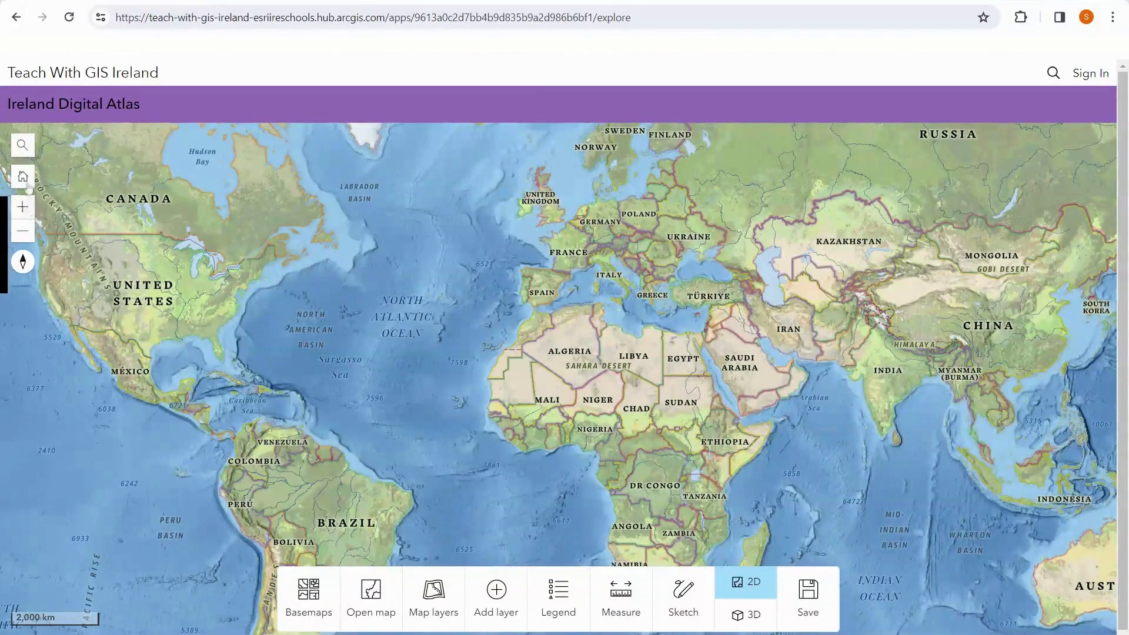
Find Cork with the atlas's place search, then return the map to its default extent and dismiss the search result.
{"action": "left_click", "coordinate": [22, 145]}
{"action": "left_click", "coordinate": [117, 144]}
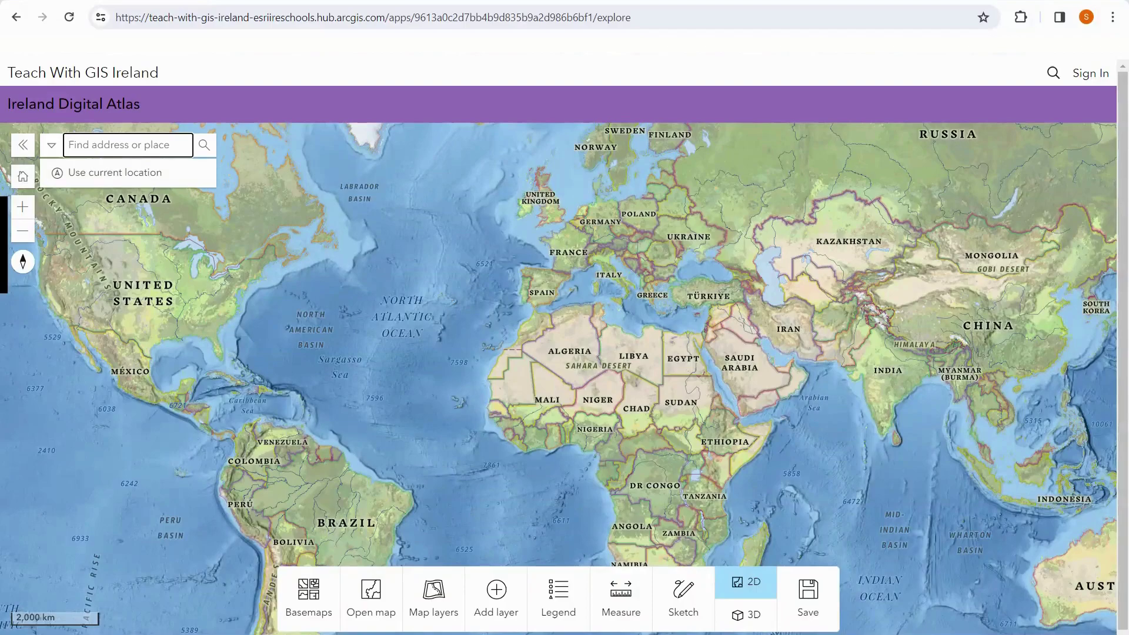
{"action": "type", "text": "Cork"}
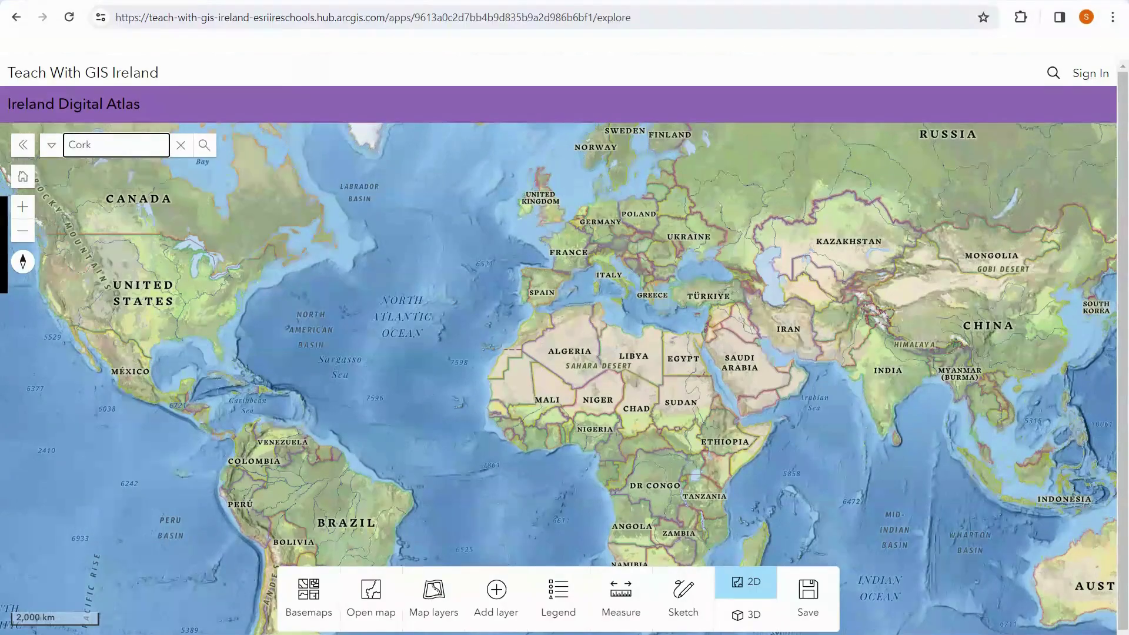
{"action": "key", "text": "Return"}
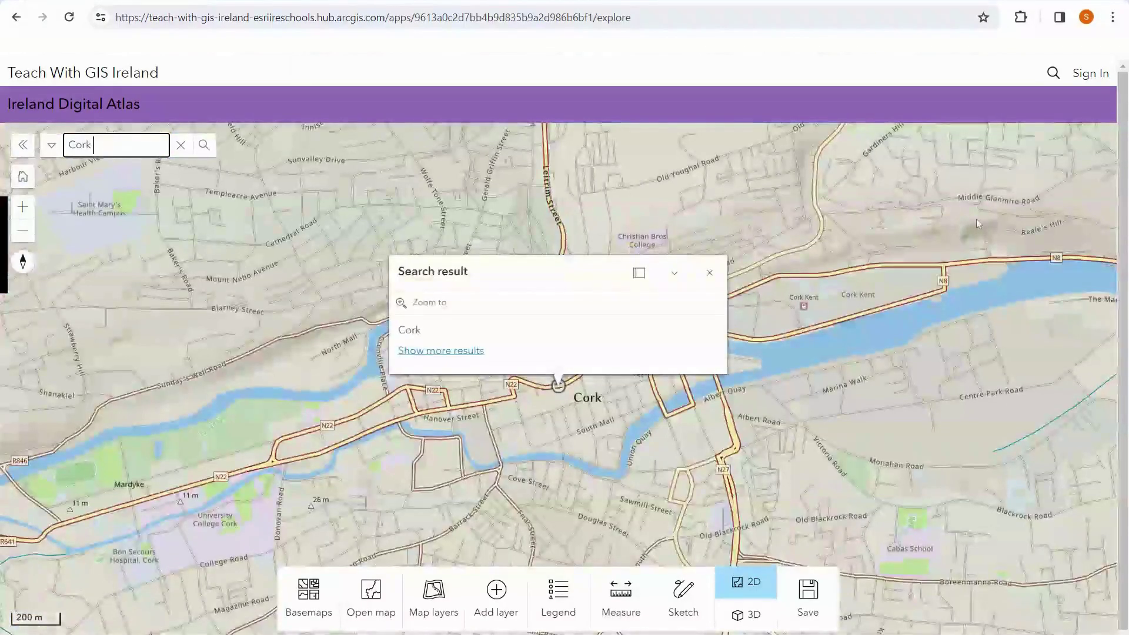
{"action": "left_click", "coordinate": [23, 177]}
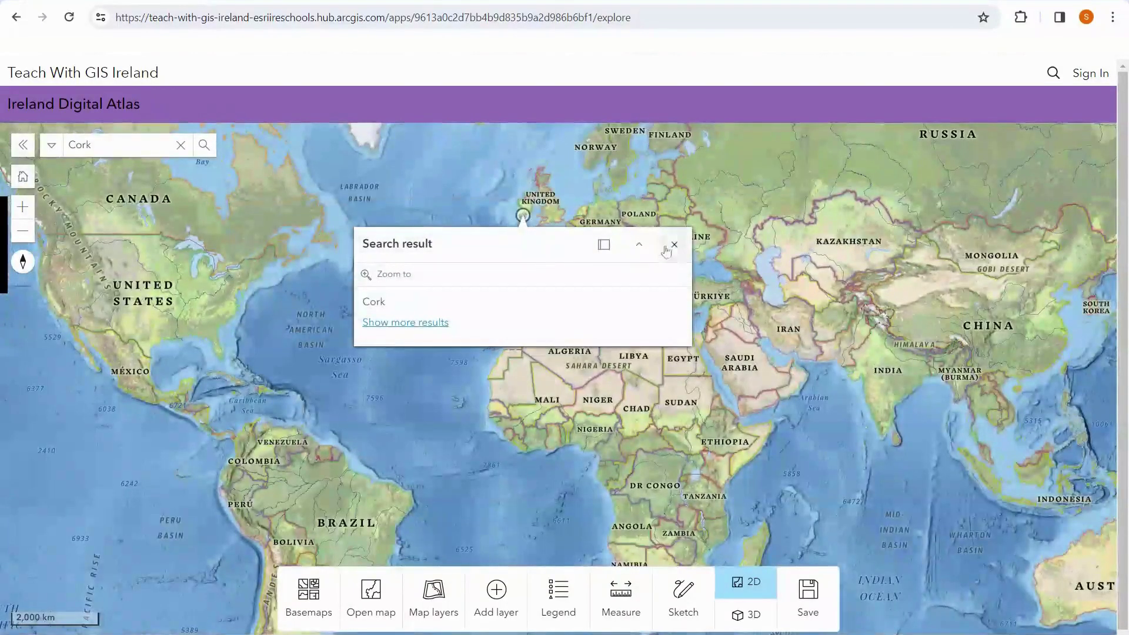
{"action": "left_click", "coordinate": [673, 244]}
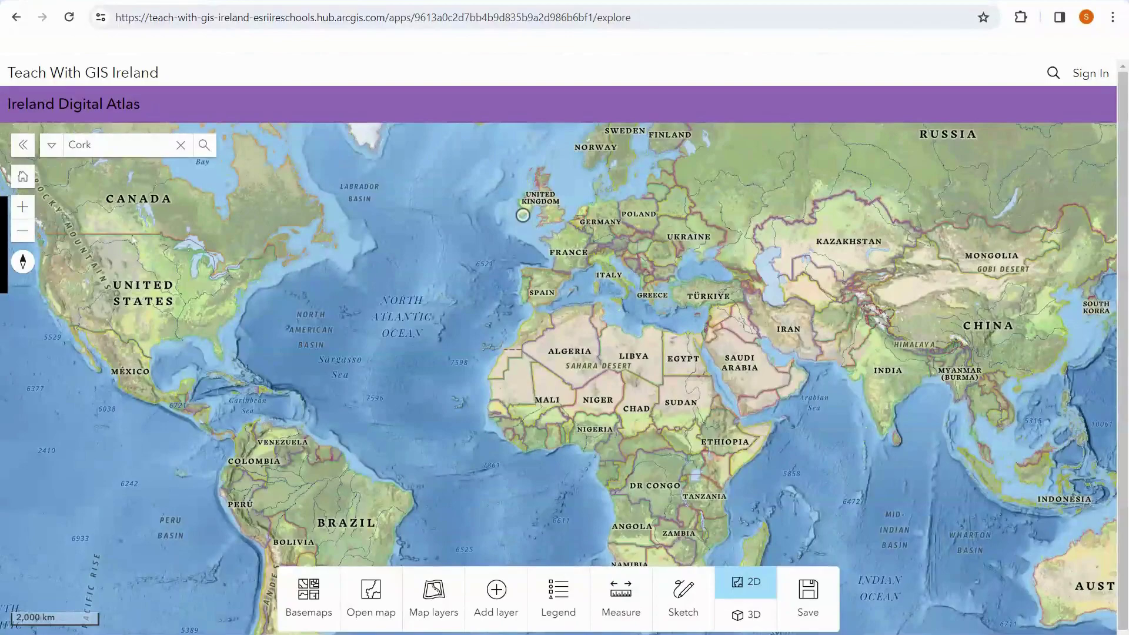
Try zooming the map in and out, and bring Ireland towards the centre of the view.
{"action": "left_click", "coordinate": [23, 206]}
{"action": "left_click", "coordinate": [23, 206]}
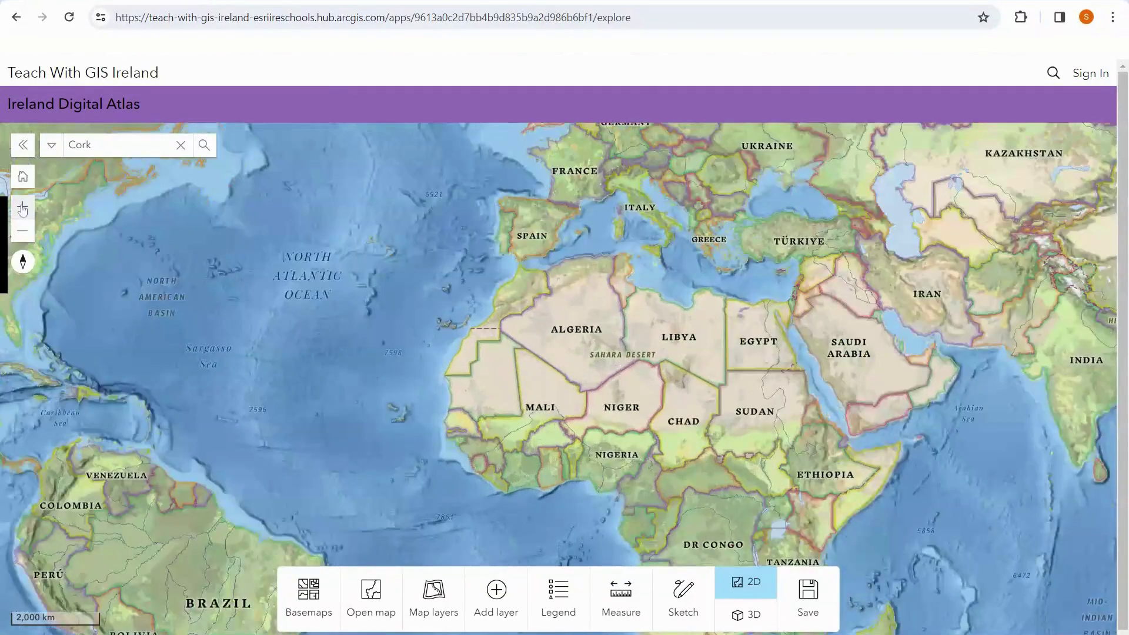
{"action": "left_click", "coordinate": [22, 231]}
{"action": "left_click", "coordinate": [23, 231]}
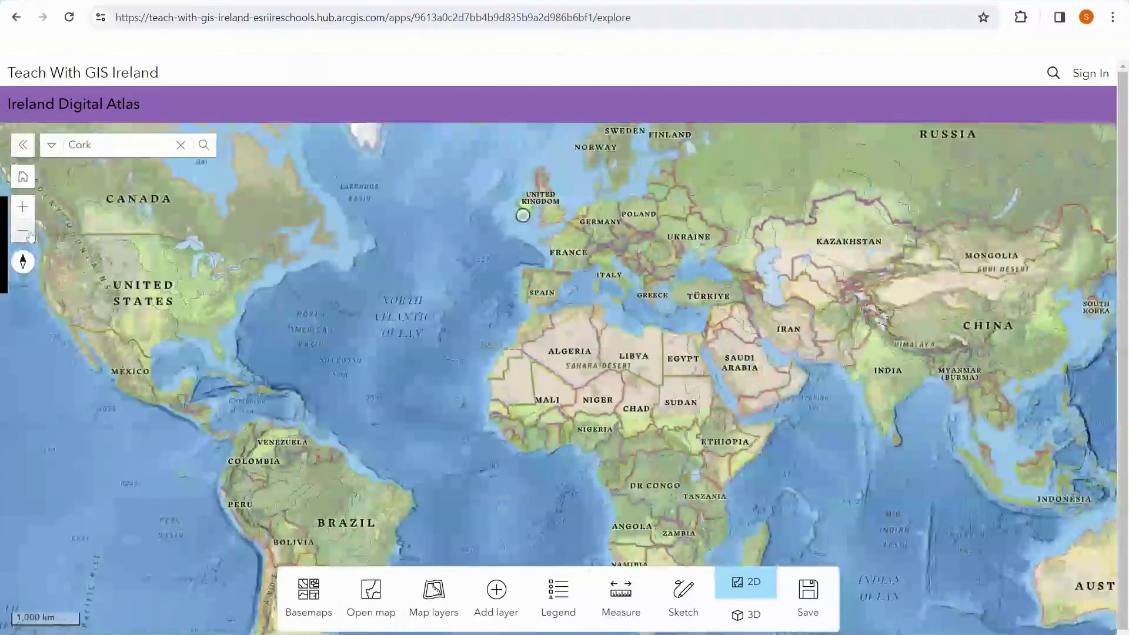
{"action": "scroll", "coordinate": [527, 227], "scroll_direction": "up", "scroll_amount": 3}
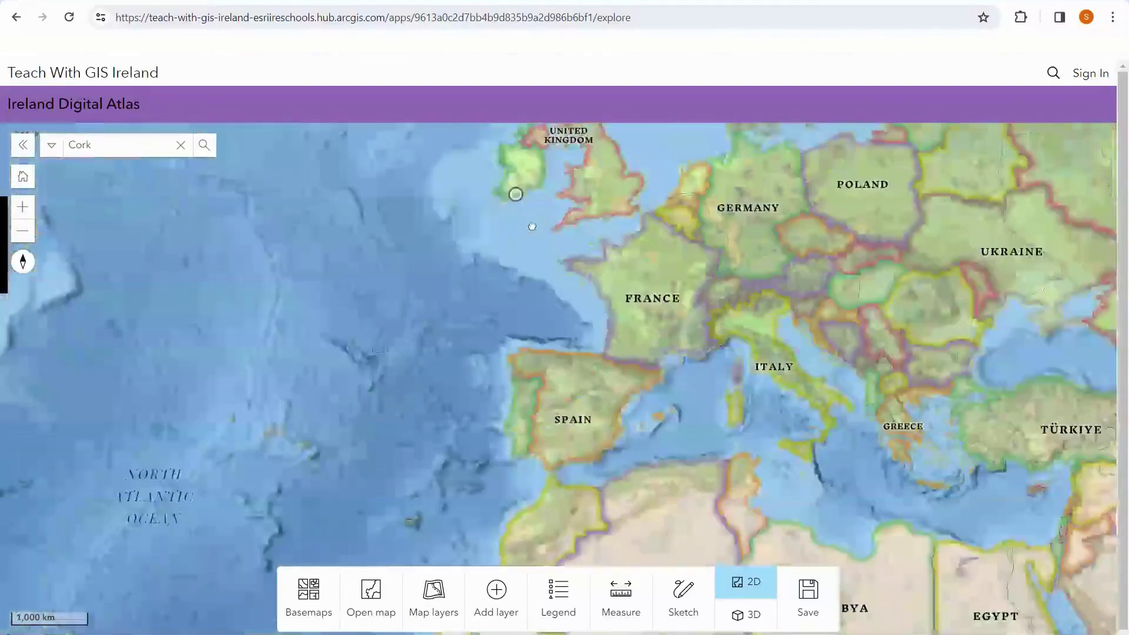
{"action": "scroll", "coordinate": [532, 227], "scroll_direction": "down", "scroll_amount": 2}
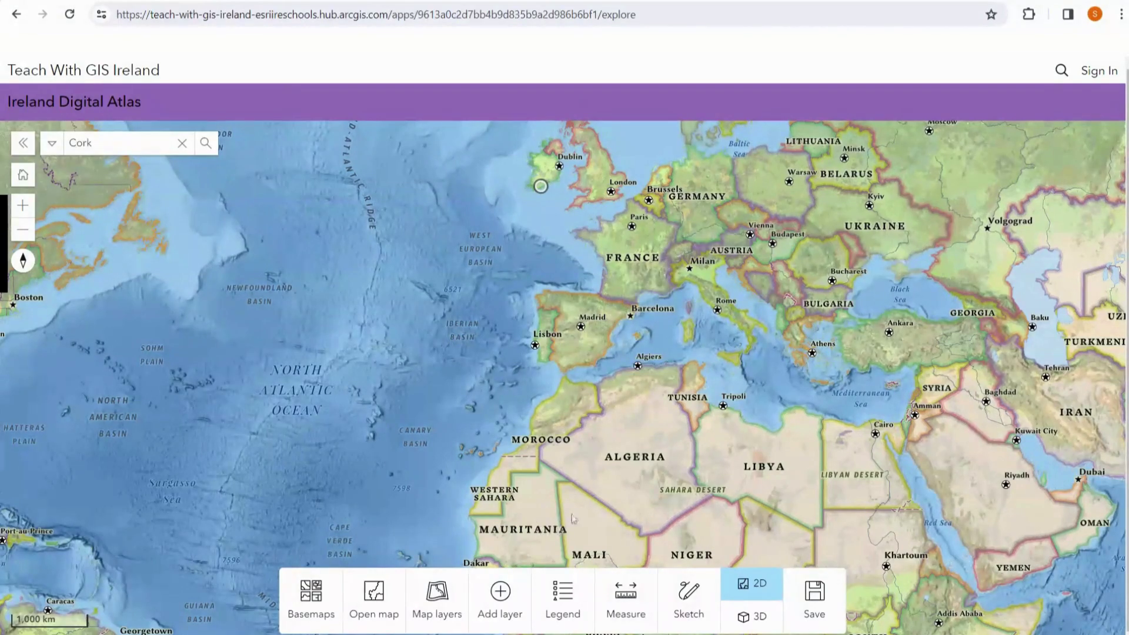
{"action": "left_click_drag", "start_coordinate": [572, 241], "coordinate": [578, 333]}
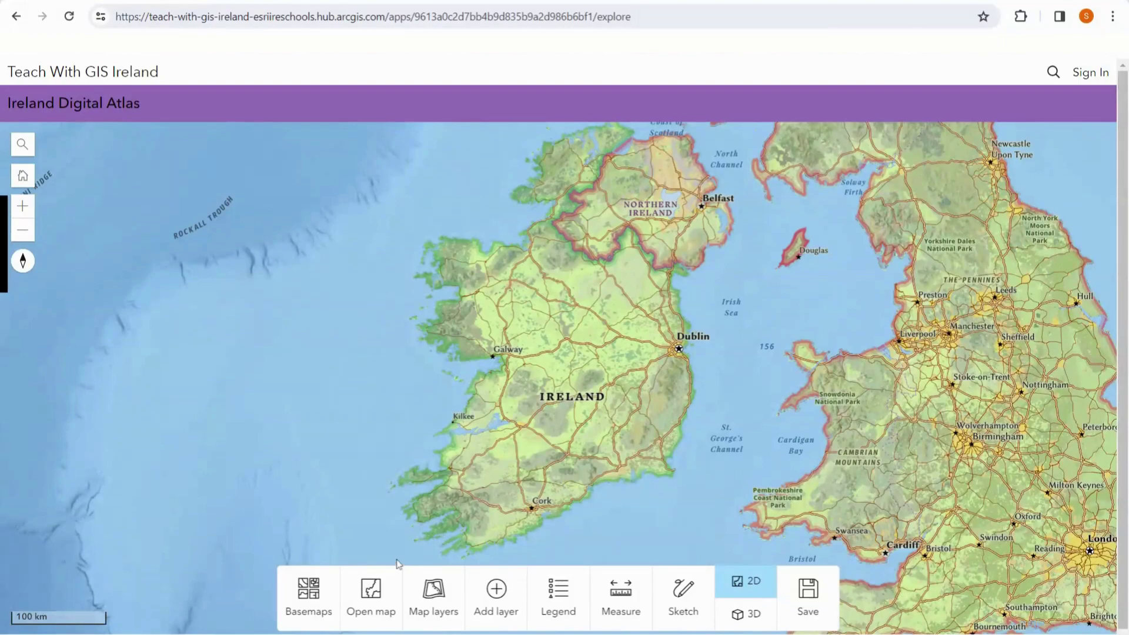
Open the thematic map "Bedrock Geology 1:1,000,000 Ireland (ROI/NI) ITM and Landslides" and display the whole of Ireland.
{"action": "left_click", "coordinate": [376, 602]}
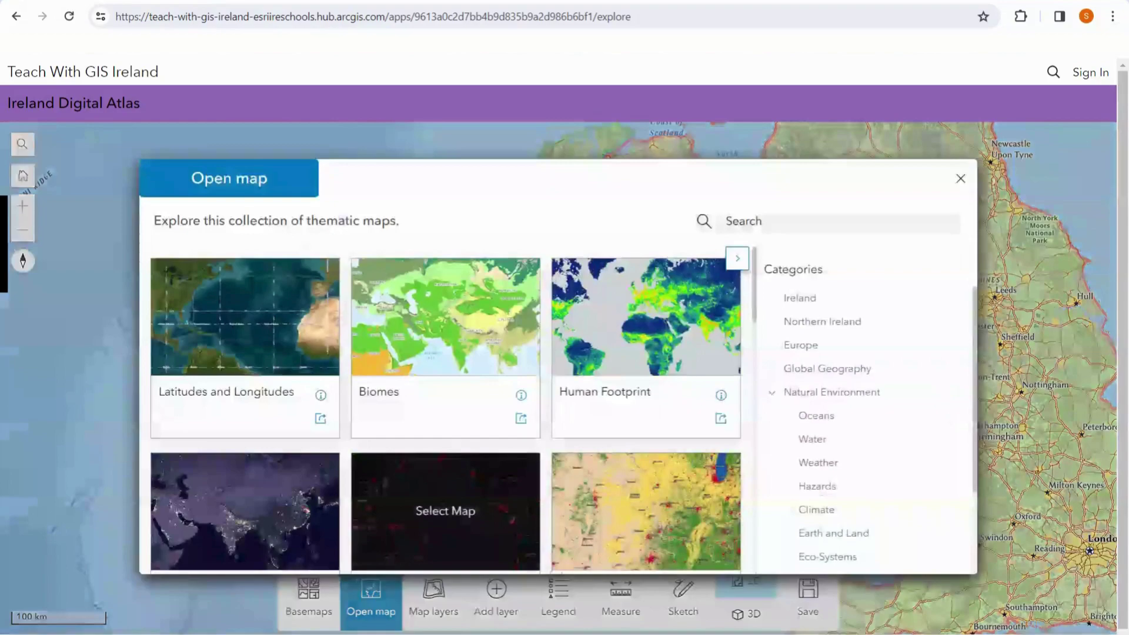
{"action": "scroll", "coordinate": [207, 385], "scroll_direction": "down", "scroll_amount": 5}
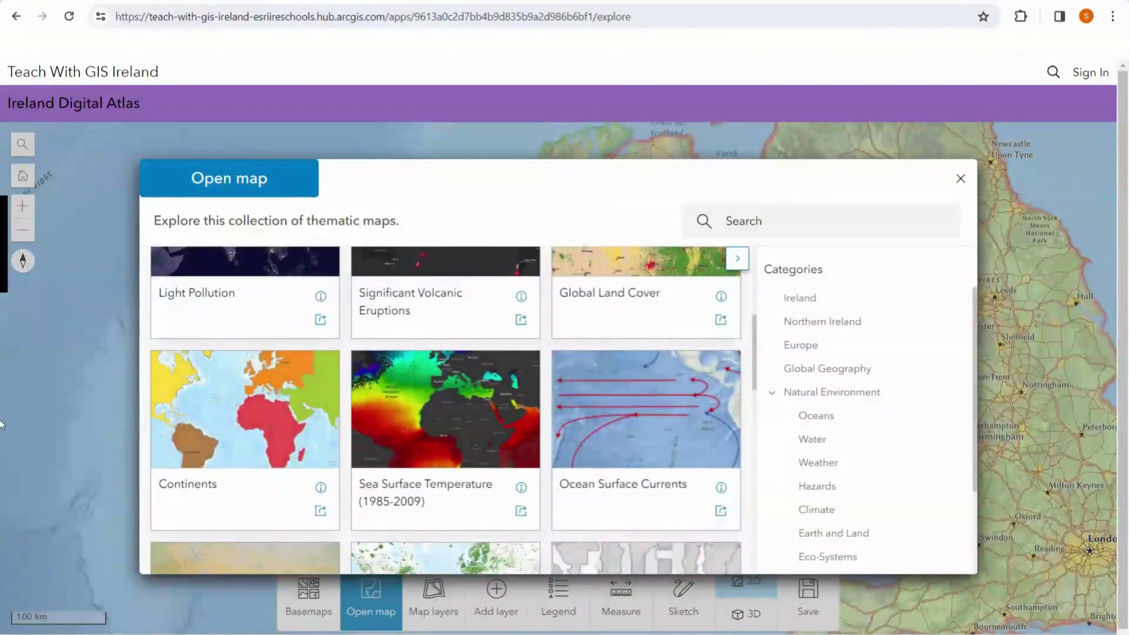
{"action": "scroll", "coordinate": [386, 438], "scroll_direction": "down", "scroll_amount": 10}
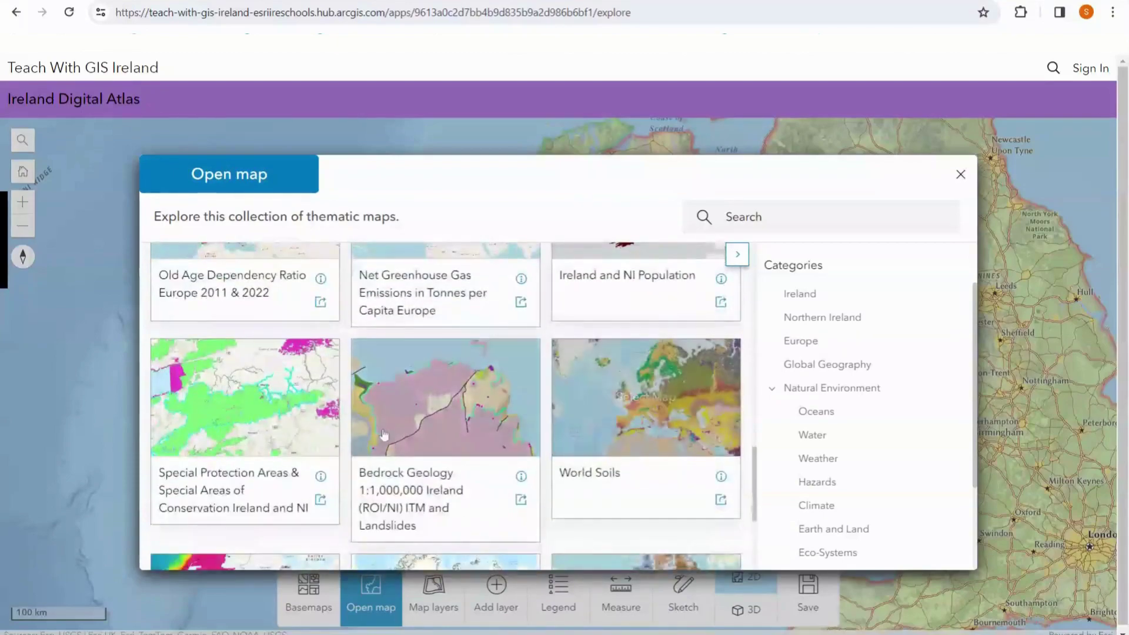
{"action": "left_click", "coordinate": [441, 418]}
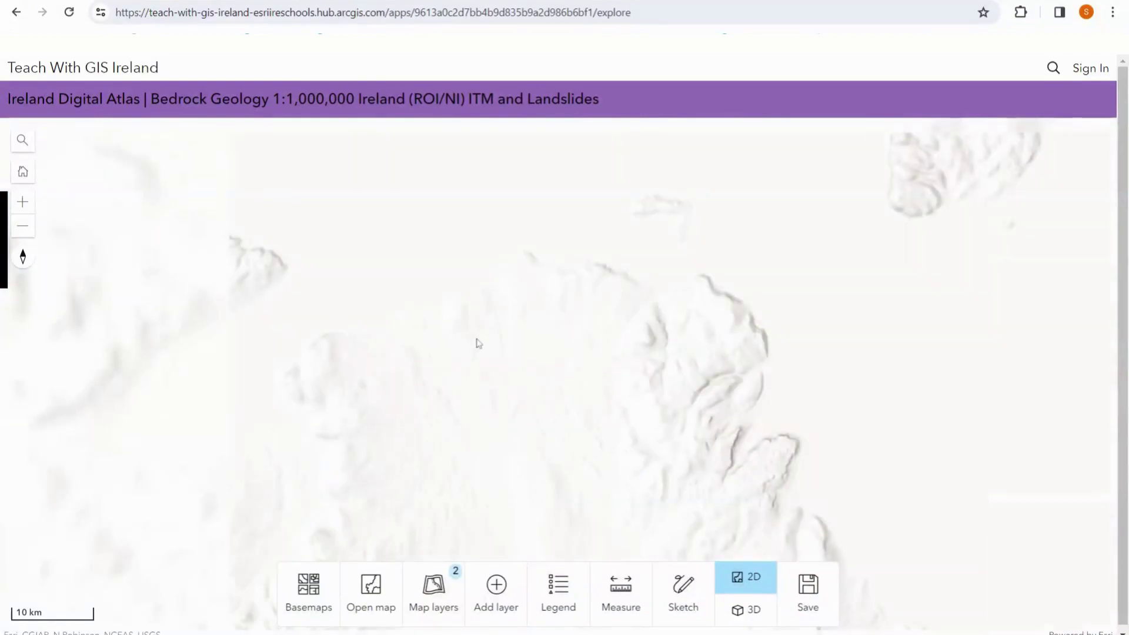
{"action": "scroll", "coordinate": [612, 353], "scroll_direction": "down", "scroll_amount": 1}
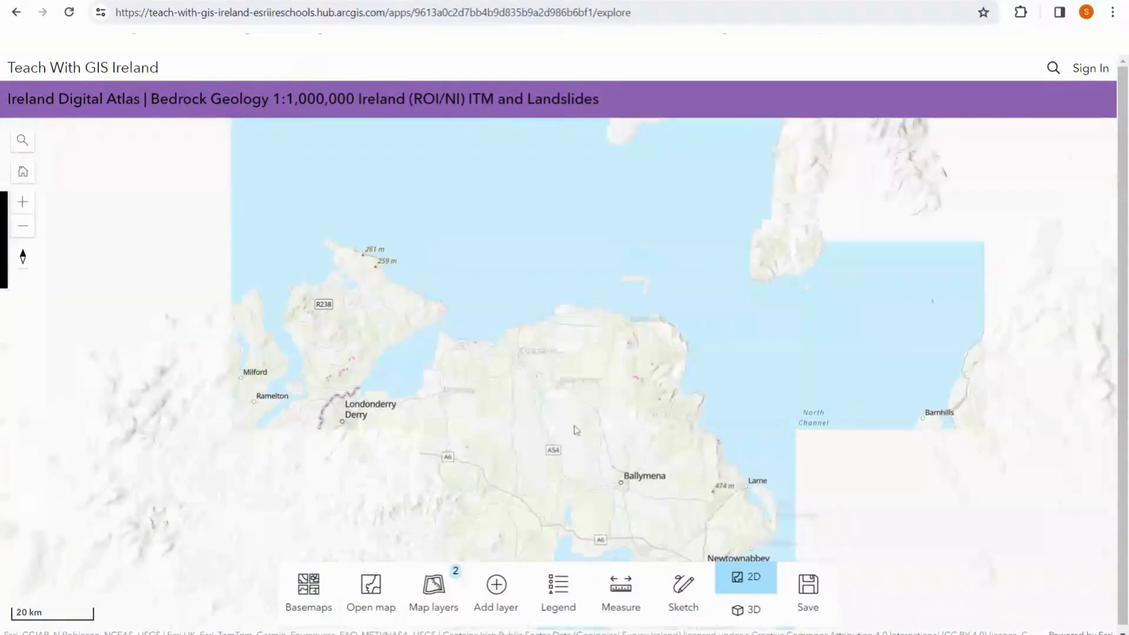
{"action": "left_click_drag", "start_coordinate": [575, 432], "coordinate": [688, 212]}
{"action": "left_click_drag", "start_coordinate": [512, 423], "coordinate": [540, 311]}
{"action": "scroll", "coordinate": [540, 311], "scroll_direction": "down", "scroll_amount": 1}
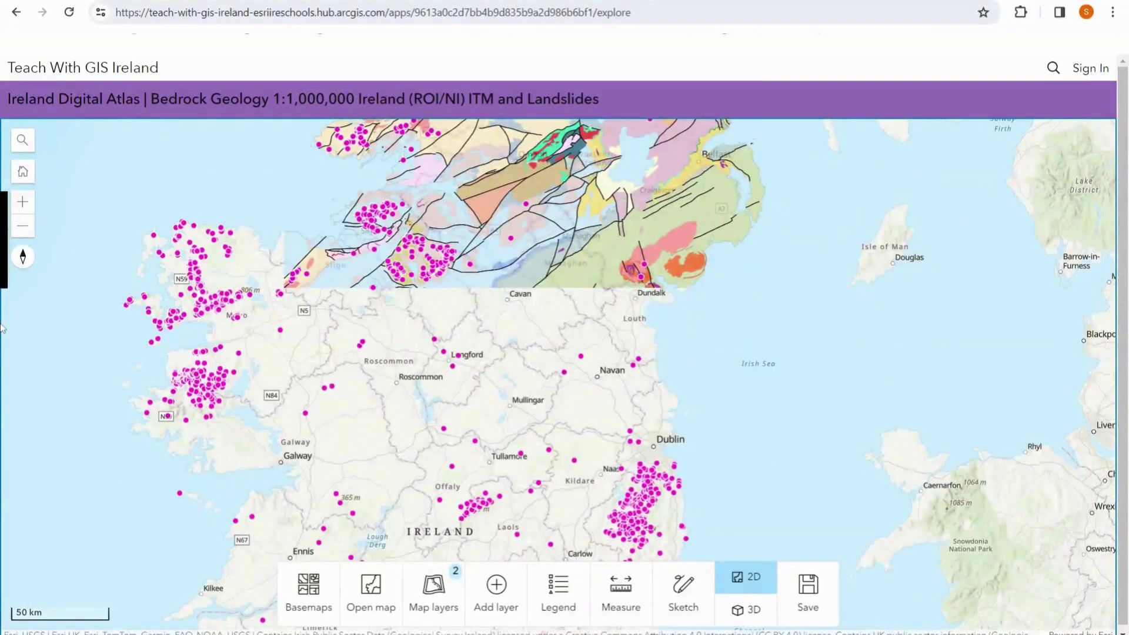
{"action": "scroll", "coordinate": [703, 203], "scroll_direction": "down", "scroll_amount": 1}
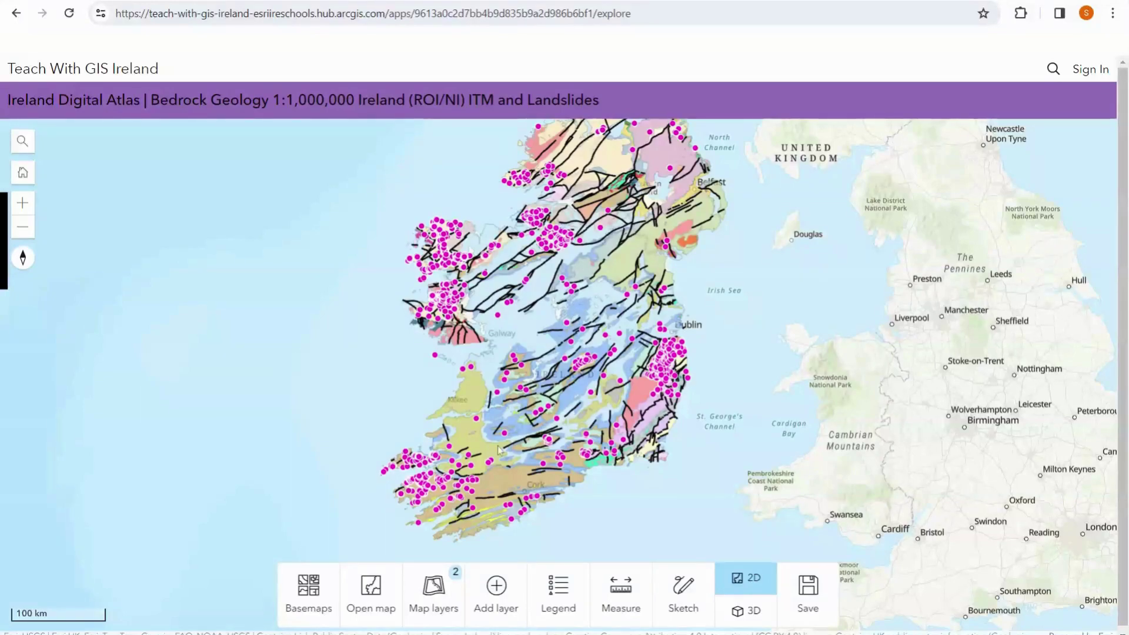
Examine the map's layer list and the legend entries of the landslide and the bedrock geology and faults layers.
{"action": "left_click", "coordinate": [435, 599]}
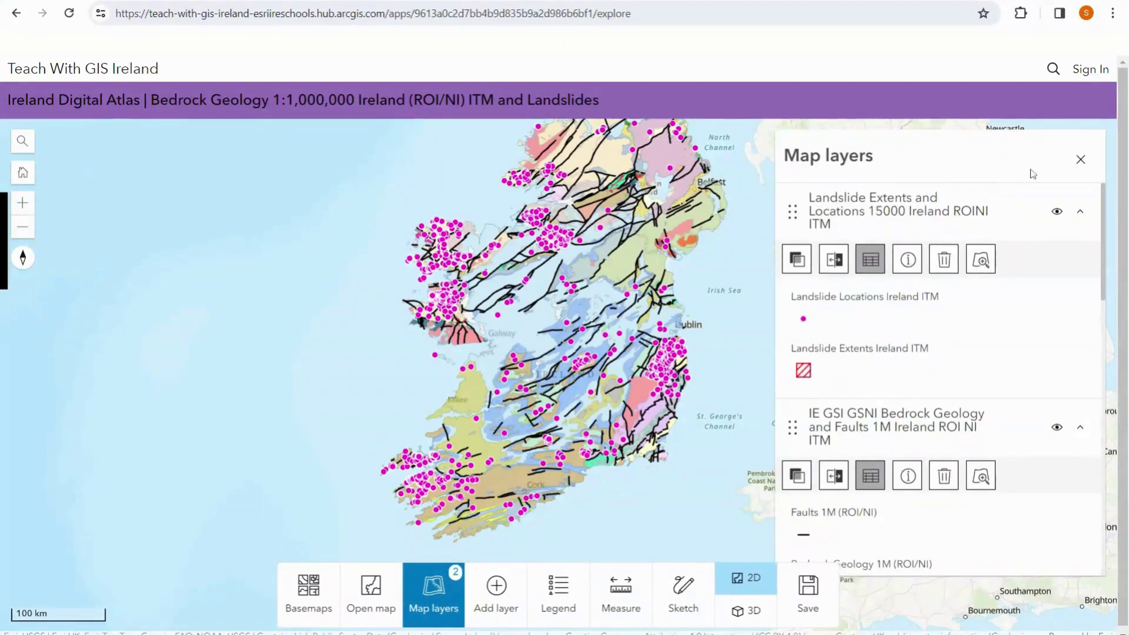
{"action": "scroll", "coordinate": [1018, 322], "scroll_direction": "down", "scroll_amount": 10}
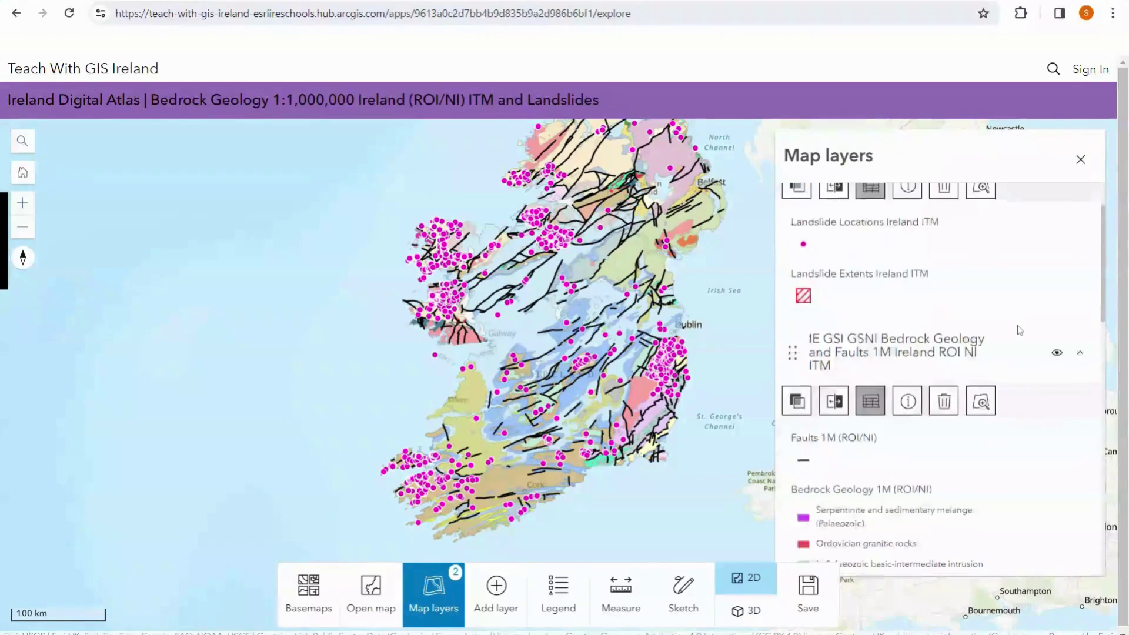
{"action": "scroll", "coordinate": [1018, 346], "scroll_direction": "down", "scroll_amount": 4}
{"action": "scroll", "coordinate": [1014, 350], "scroll_direction": "up", "scroll_amount": 8}
{"action": "key", "text": "Escape"}
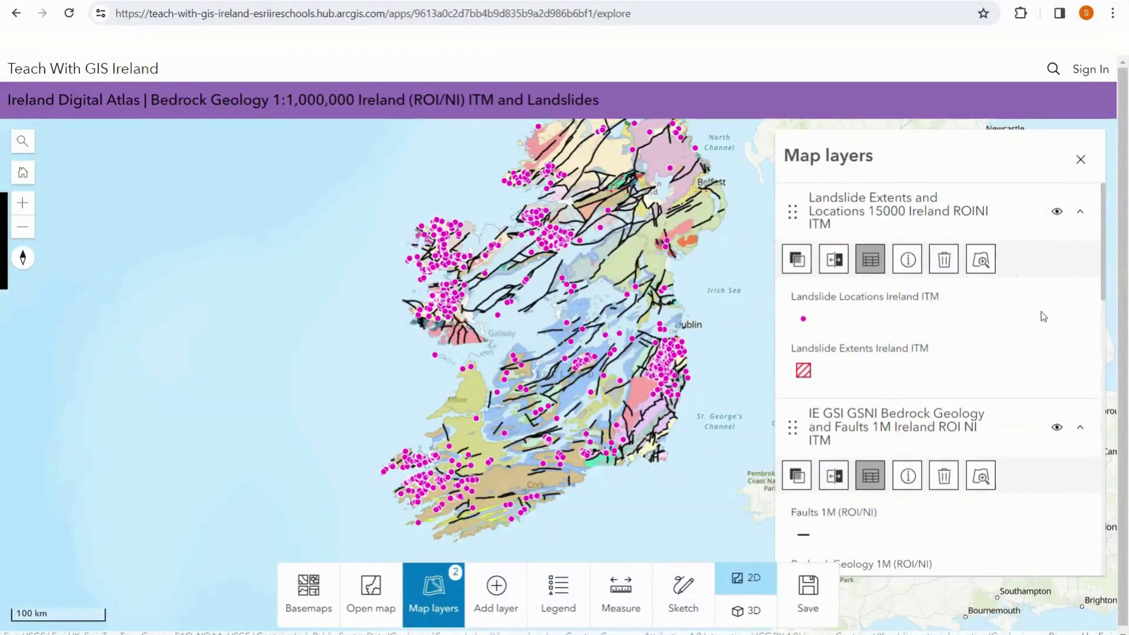
{"action": "scroll", "coordinate": [1042, 317], "scroll_direction": "down", "scroll_amount": 2}
{"action": "scroll", "coordinate": [1043, 317], "scroll_direction": "up", "scroll_amount": 2}
{"action": "scroll", "coordinate": [1017, 352], "scroll_direction": "down", "scroll_amount": 3}
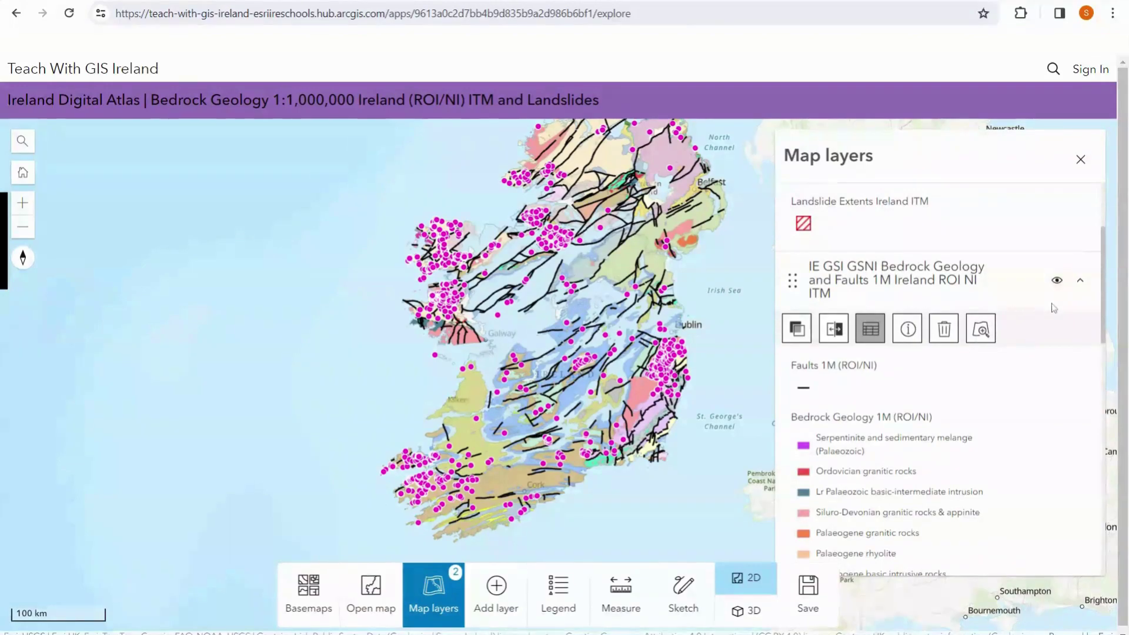
{"action": "scroll", "coordinate": [1054, 308], "scroll_direction": "up", "scroll_amount": 3}
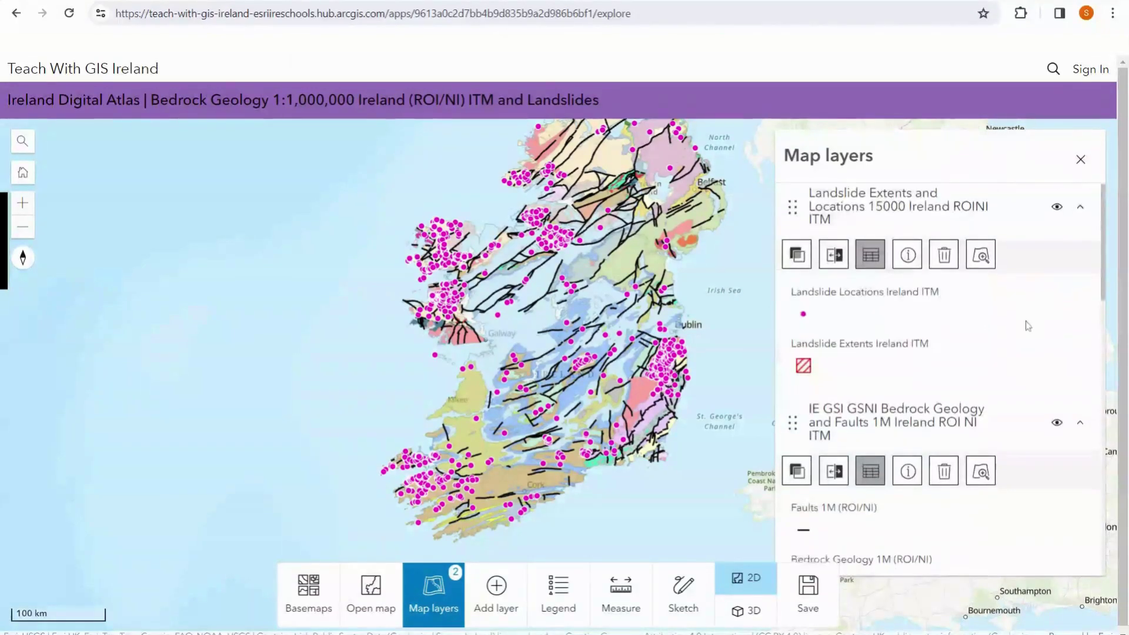
{"action": "scroll", "coordinate": [1023, 324], "scroll_direction": "down", "scroll_amount": 5}
{"action": "scroll", "coordinate": [1067, 298], "scroll_direction": "up", "scroll_amount": 5}
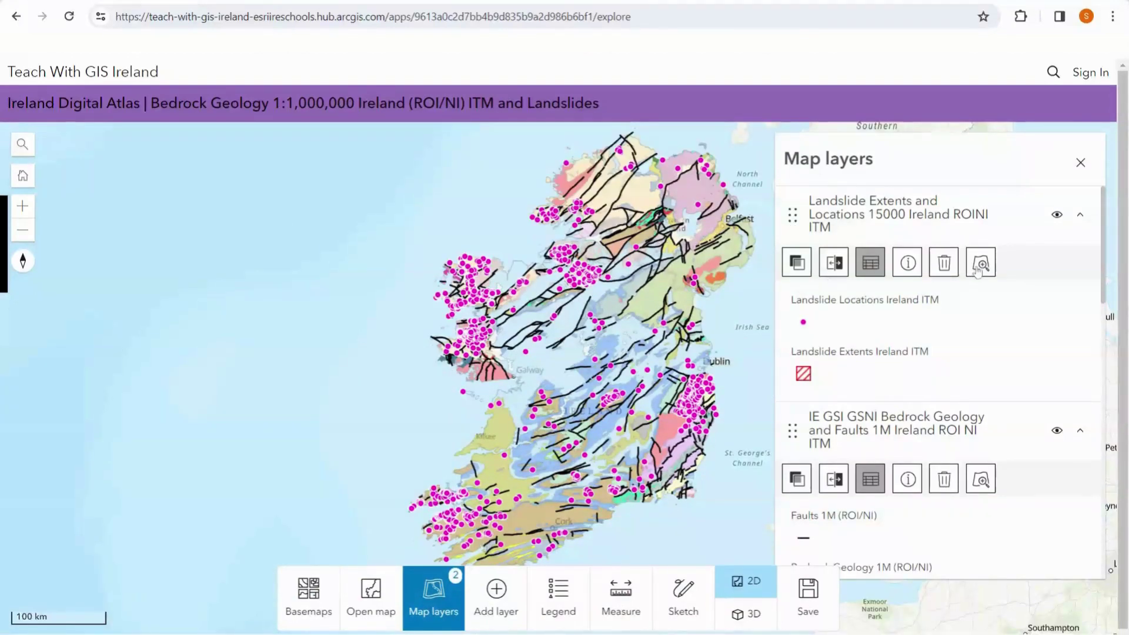
Try the transparency adjustment of the Landslide Extents and Locations layer, and swipe that layer eastward across Ireland.
{"action": "left_click", "coordinate": [800, 263]}
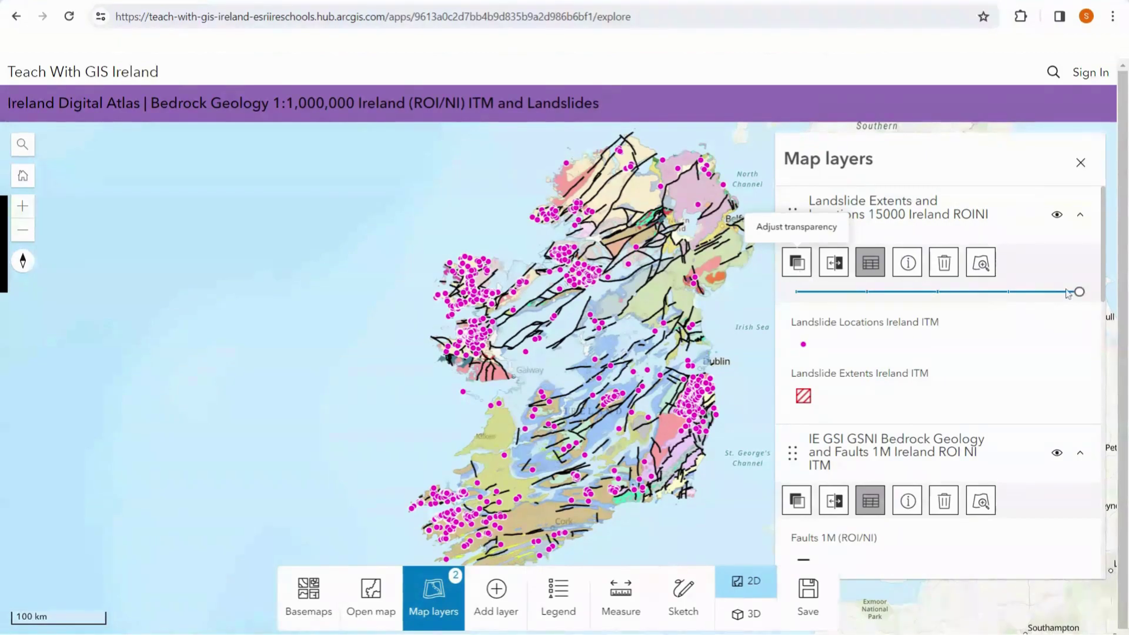
{"action": "mouse_move", "coordinate": [1079, 294]}
{"action": "left_mouse_down"}
{"action": "mouse_move", "coordinate": [908, 294]}
{"action": "mouse_move", "coordinate": [1080, 292]}
{"action": "left_mouse_up"}
{"action": "left_click", "coordinate": [833, 263]}
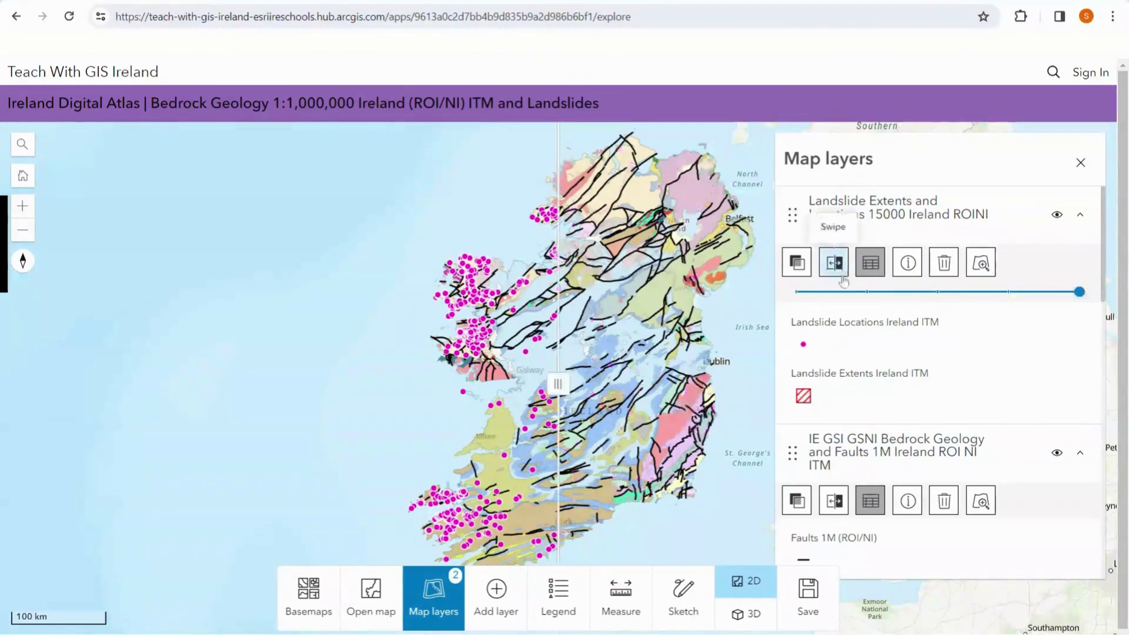
{"action": "left_click_drag", "start_coordinate": [558, 384], "coordinate": [612, 383]}
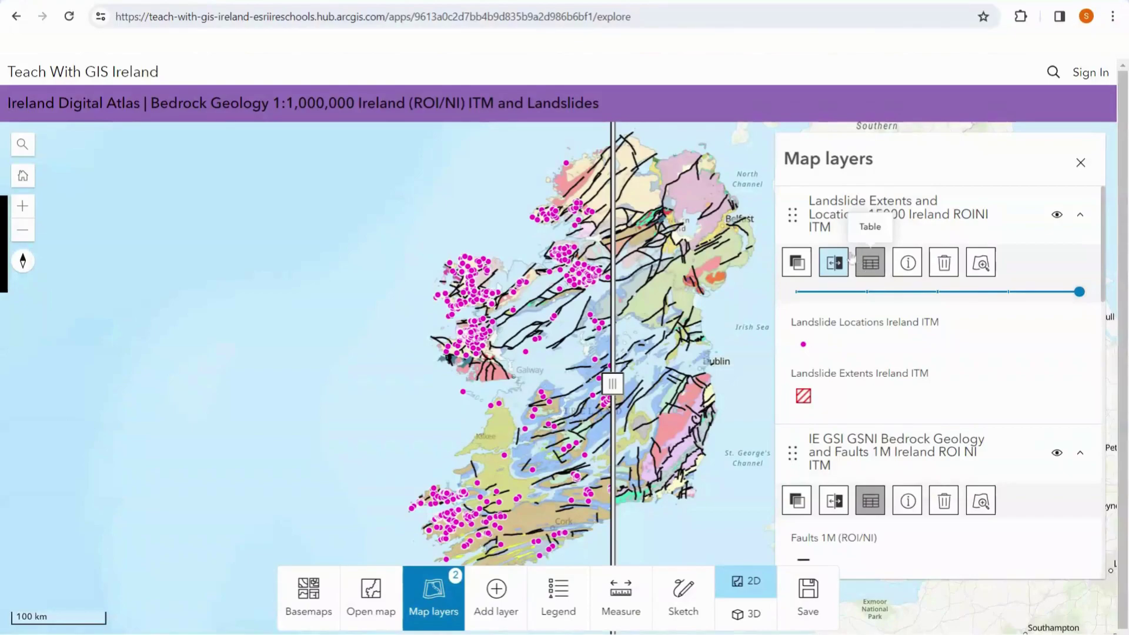
Show and read through the description of the Landslide Extents and Locations layer.
{"action": "left_click", "coordinate": [914, 264]}
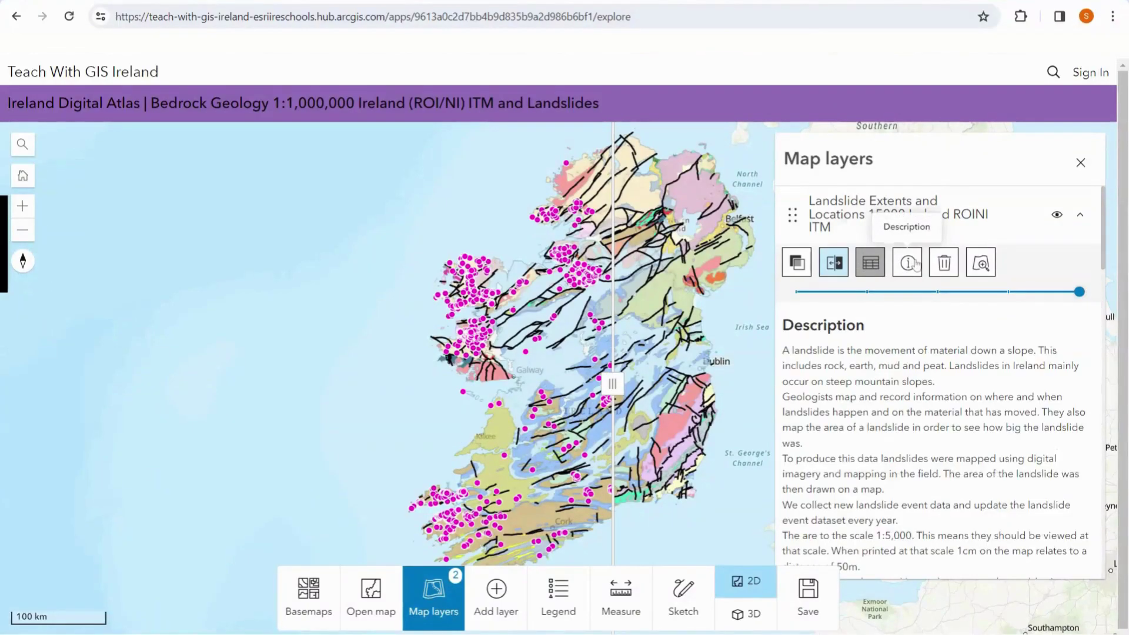
{"action": "scroll", "coordinate": [934, 330], "scroll_direction": "down", "scroll_amount": 5}
{"action": "scroll", "coordinate": [935, 330], "scroll_direction": "up", "scroll_amount": 6}
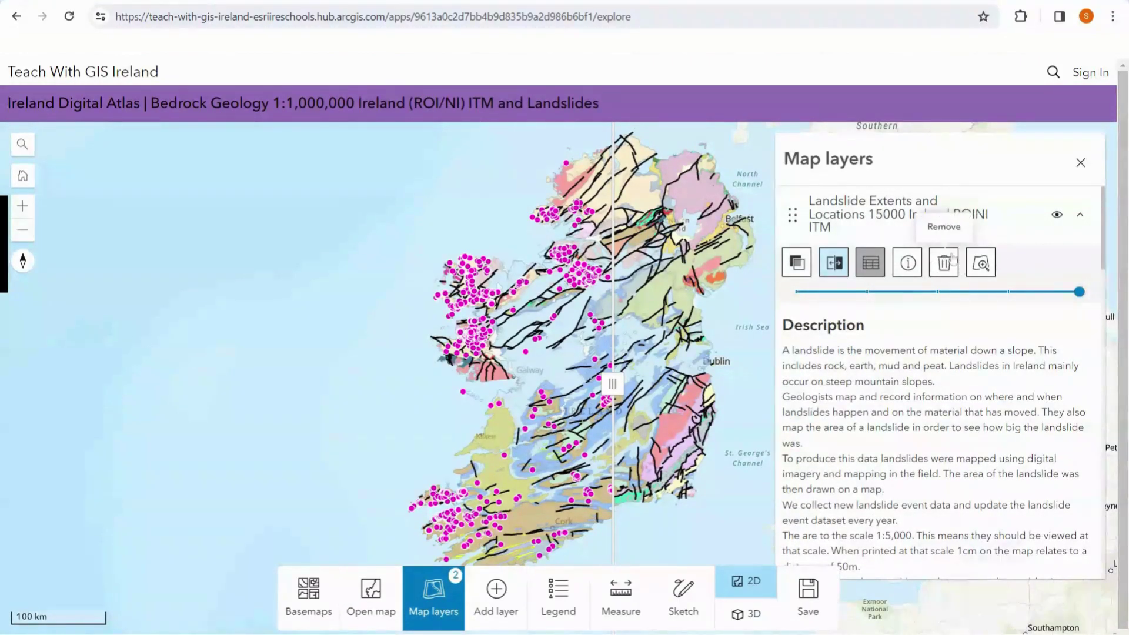
Zoom the map to the extent of the Landslide Extents and Locations layer and collapse the details of both listed layers.
{"action": "left_click", "coordinate": [980, 266]}
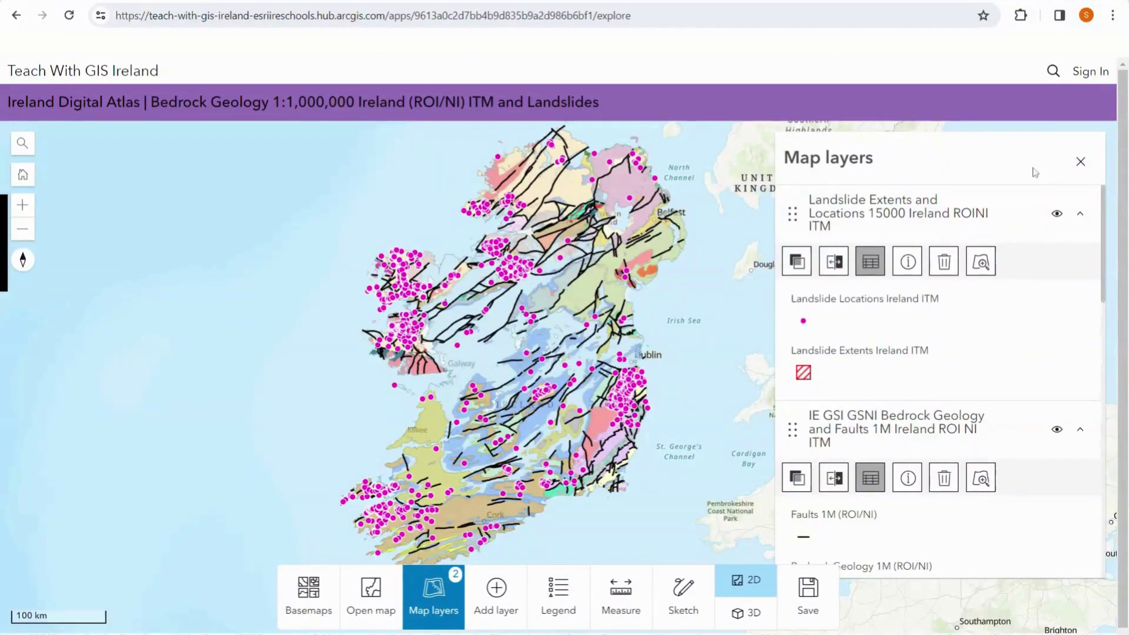
{"action": "left_click", "coordinate": [1080, 214]}
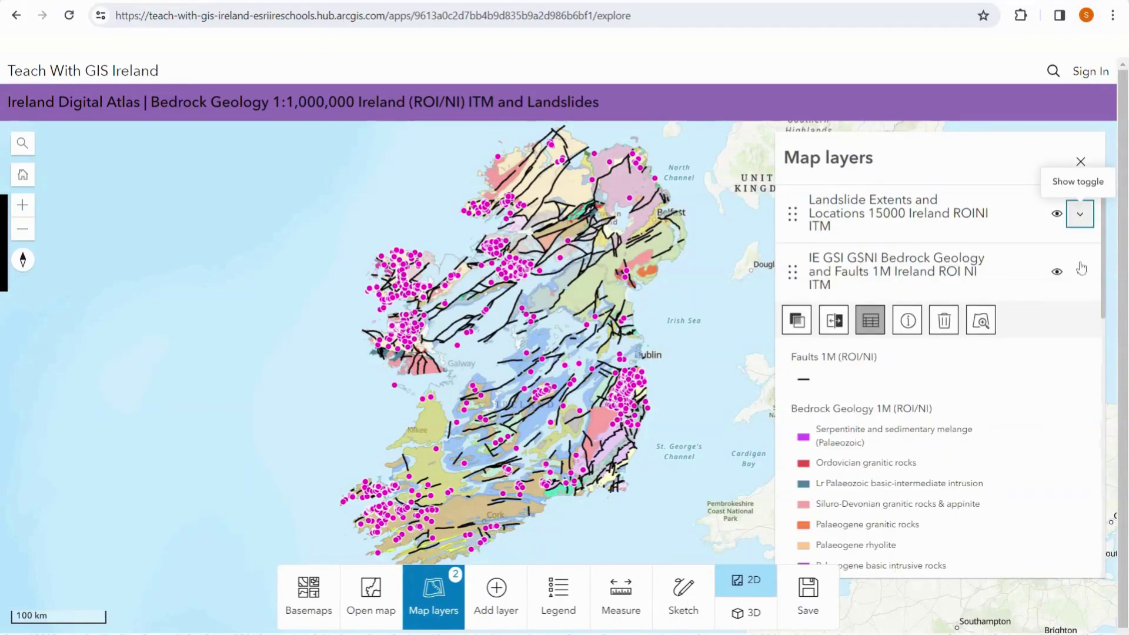
{"action": "left_click", "coordinate": [1080, 271]}
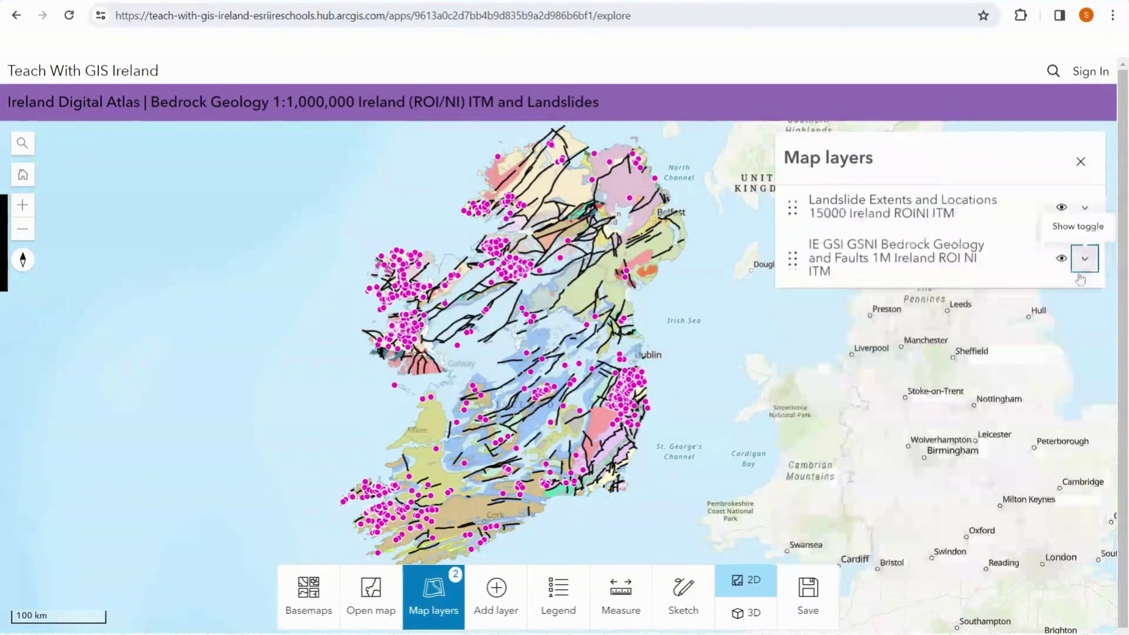
Hide both the landslide layer and the bedrock geology and faults layer, and try changing their order in the layer list.
{"action": "left_click", "coordinate": [1062, 212]}
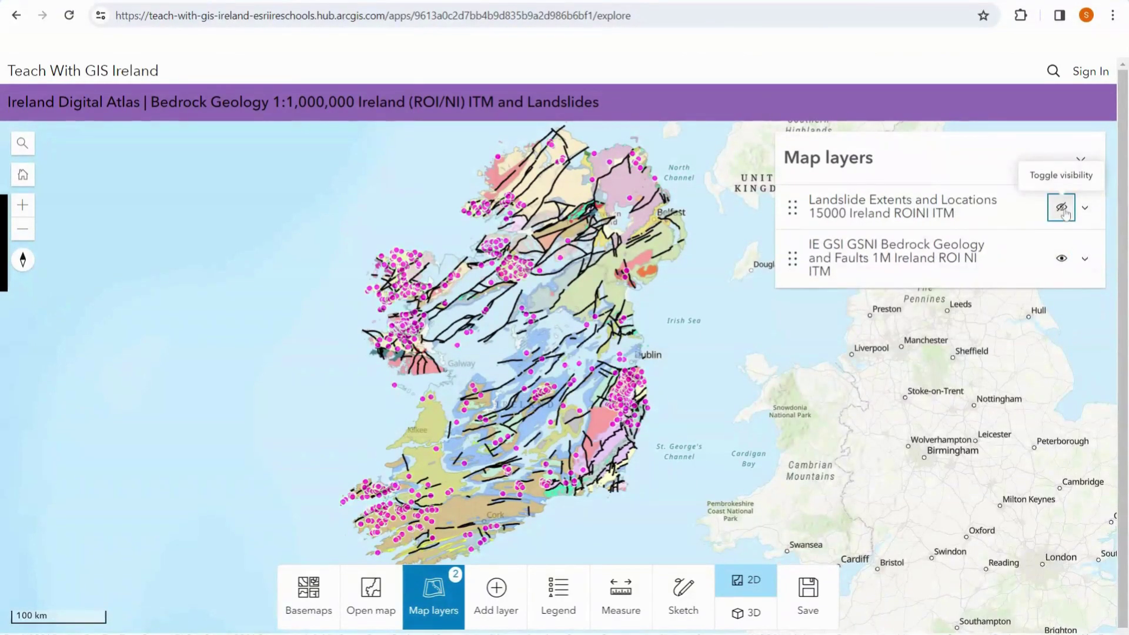
{"action": "left_click", "coordinate": [1059, 261]}
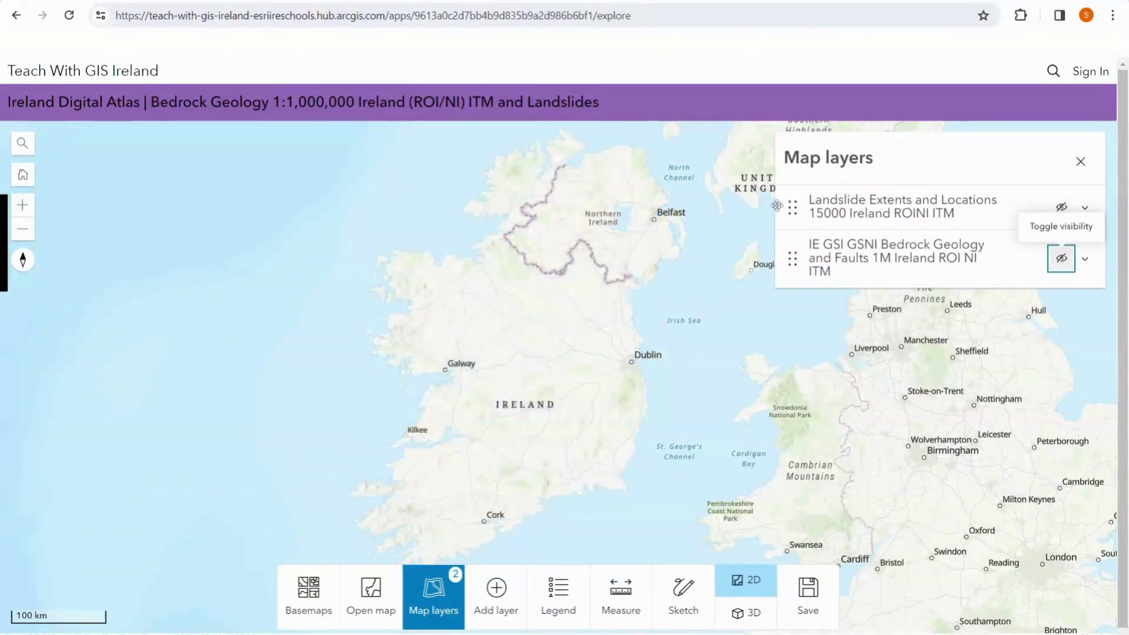
{"action": "left_click_drag", "start_coordinate": [800, 251], "coordinate": [792, 217]}
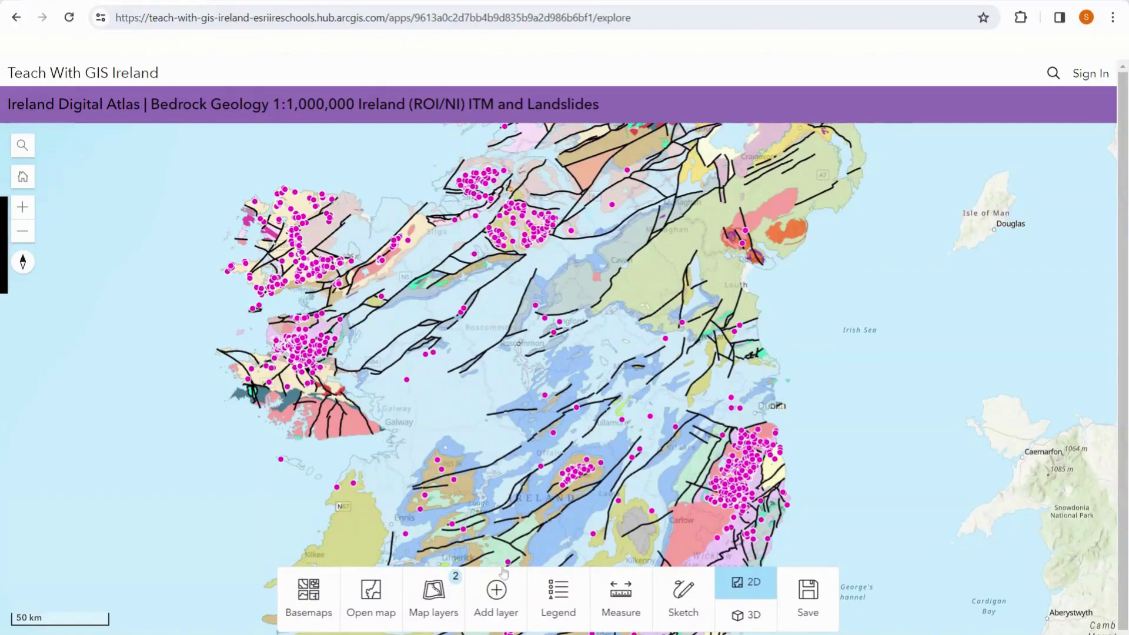
Browse the catalogue of additional layers available for a custom map without adding any of them.
{"action": "left_click", "coordinate": [493, 600]}
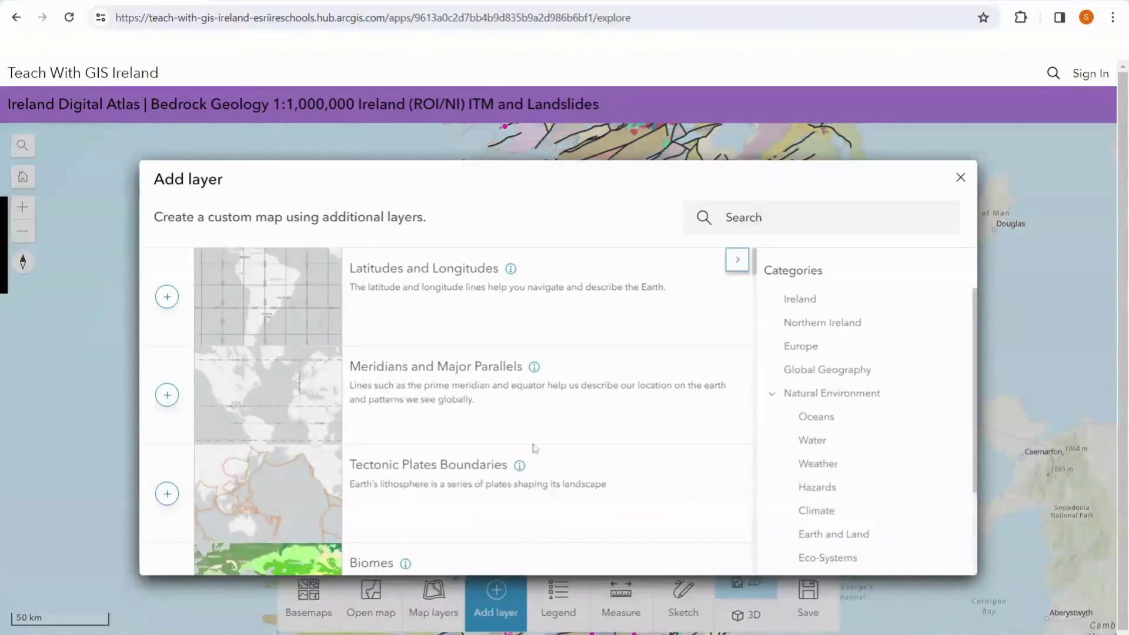
{"action": "scroll", "coordinate": [531, 447], "scroll_direction": "down", "scroll_amount": 5}
{"action": "scroll", "coordinate": [550, 384], "scroll_direction": "down", "scroll_amount": 10}
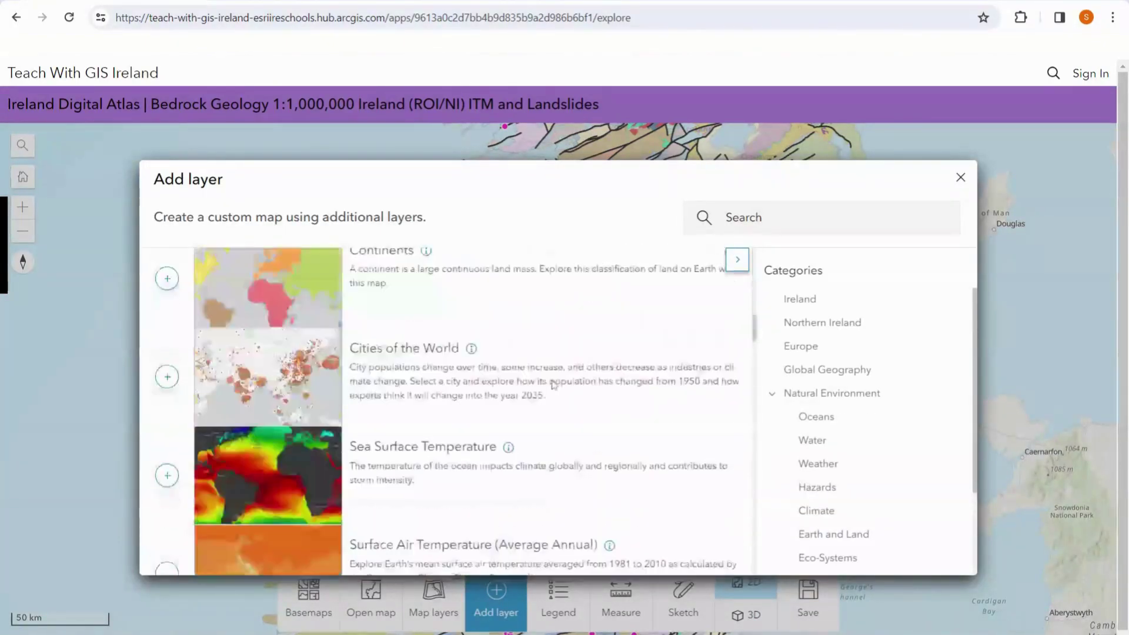
{"action": "left_click", "coordinate": [960, 177]}
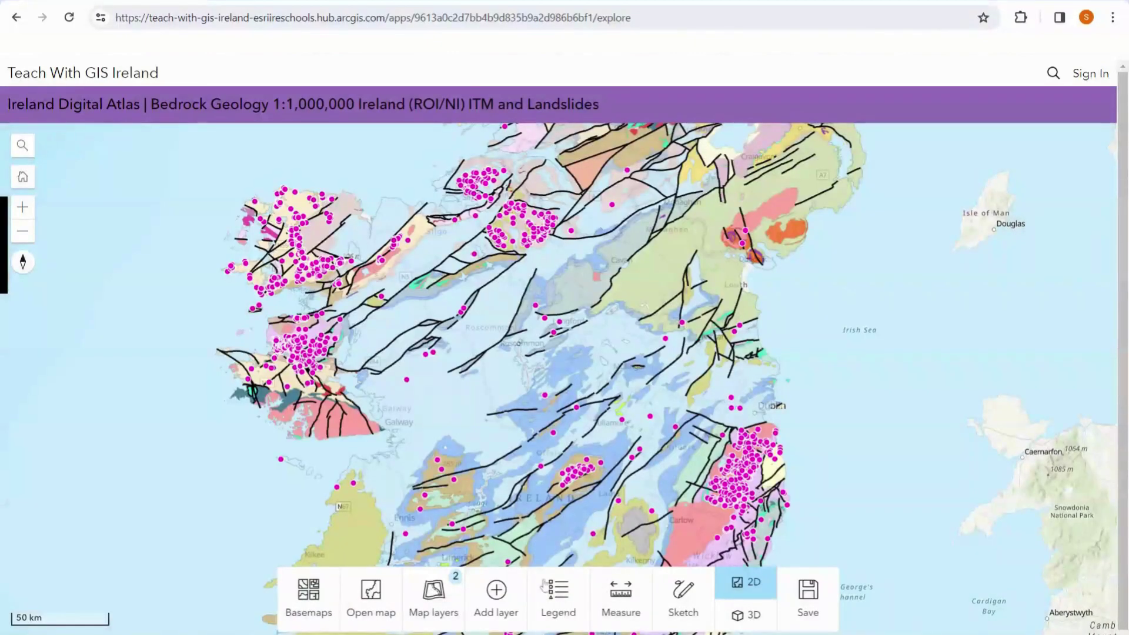
Read through the map legend for the landslide and the bedrock geology and faults symbols.
{"action": "left_click", "coordinate": [554, 606]}
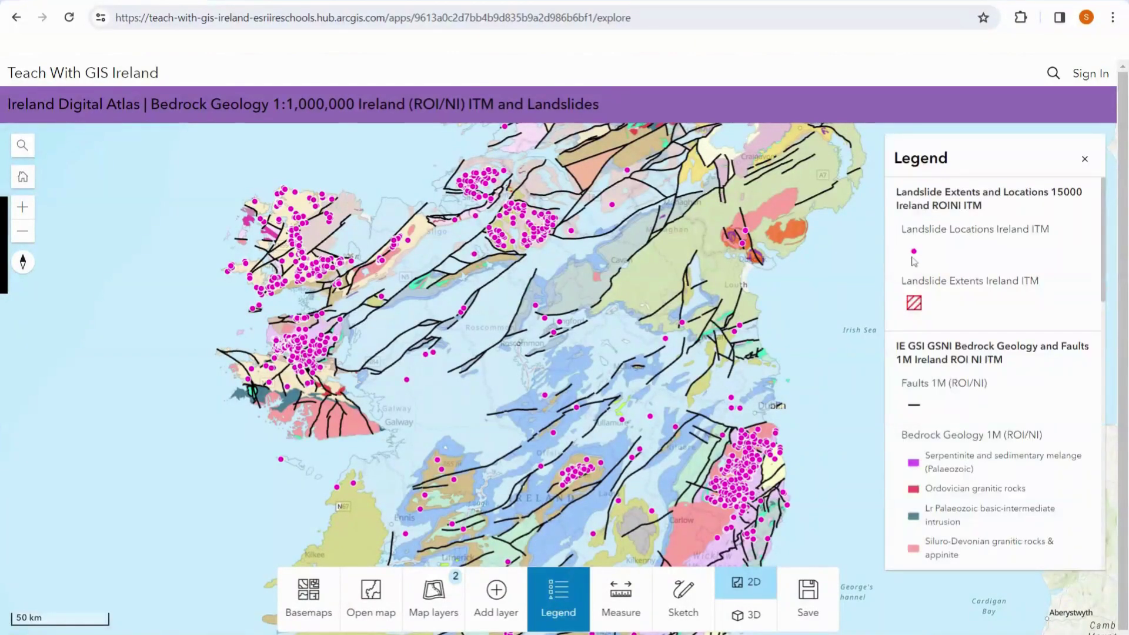
{"action": "scroll", "coordinate": [965, 290], "scroll_direction": "down", "scroll_amount": 5}
{"action": "scroll", "coordinate": [988, 294], "scroll_direction": "up", "scroll_amount": 3}
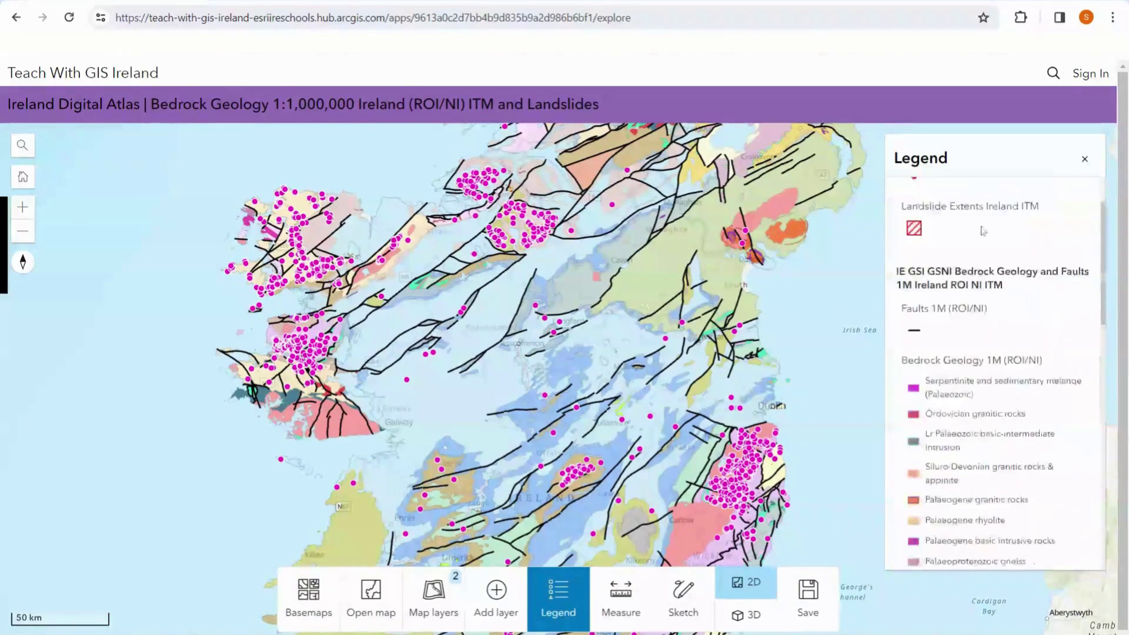
{"action": "left_click", "coordinate": [1085, 160]}
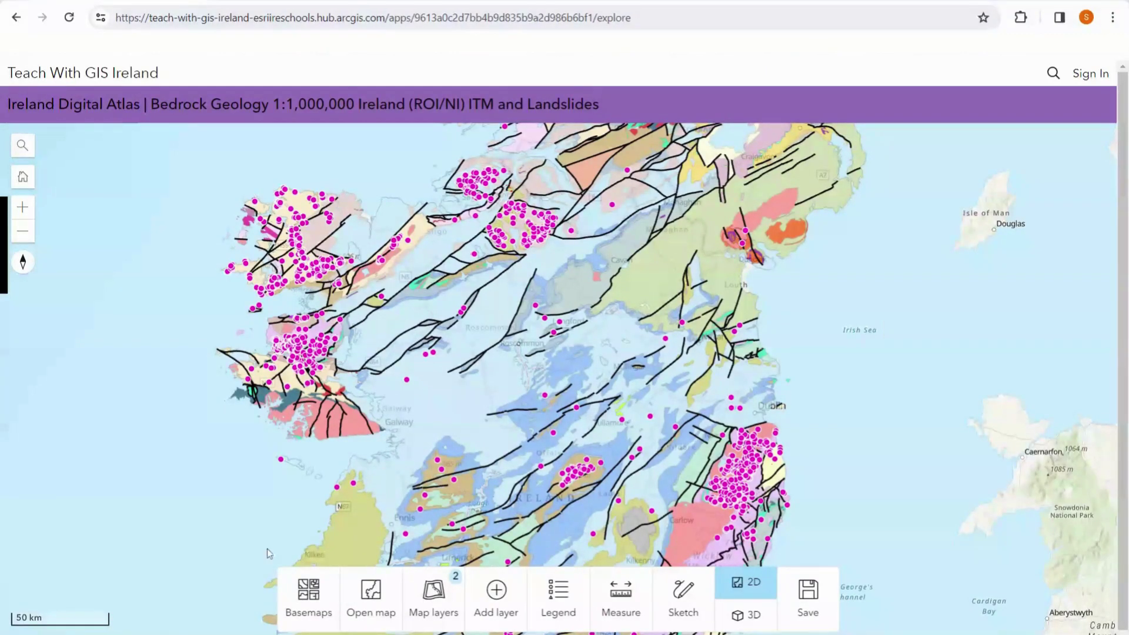
Measure the distance from the sea off Ireland's west coast, south-west of Galway, to the midlands in Imperial units.
{"action": "left_click_drag", "start_coordinate": [647, 569], "coordinate": [591, 507]}
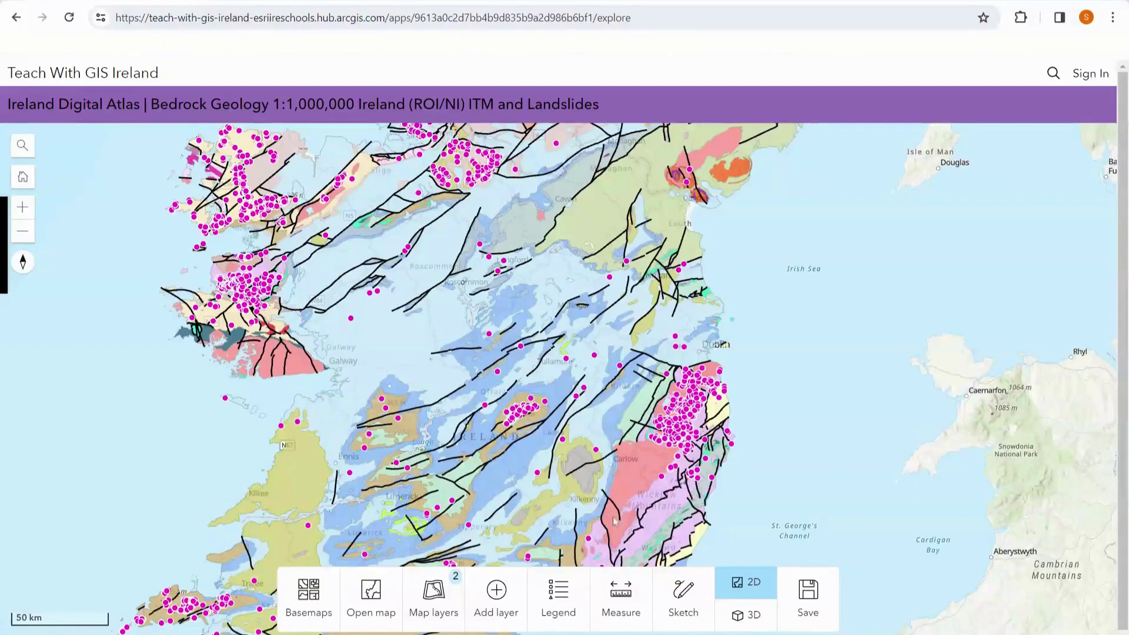
{"action": "left_click", "coordinate": [628, 612]}
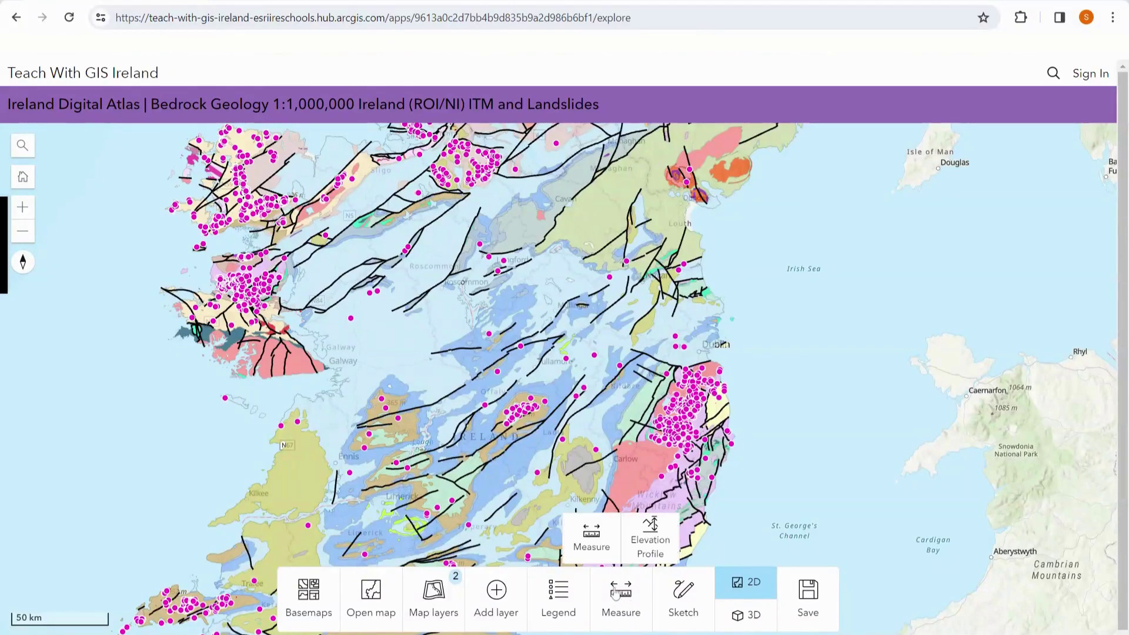
{"action": "left_click", "coordinate": [599, 544]}
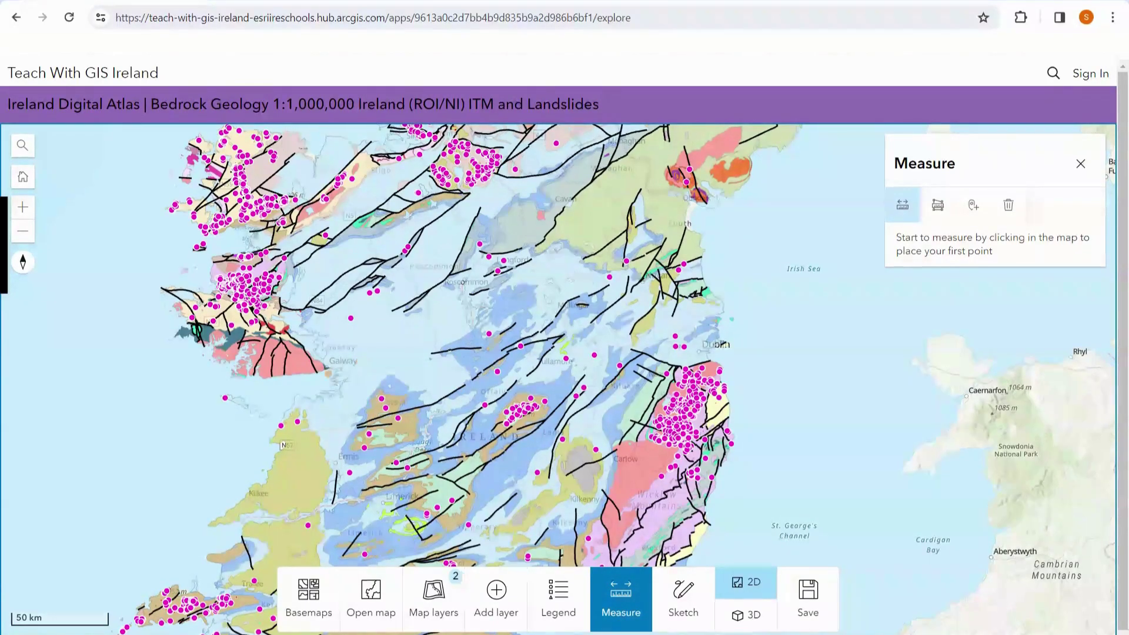
{"action": "left_click", "coordinate": [169, 419]}
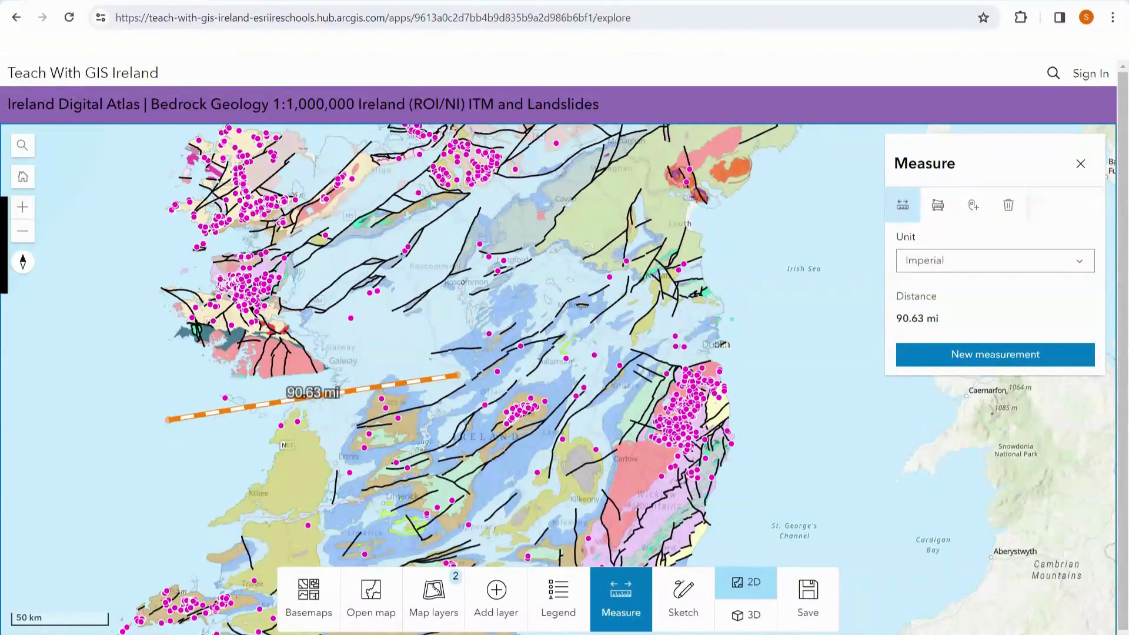
{"action": "double_click", "coordinate": [458, 377]}
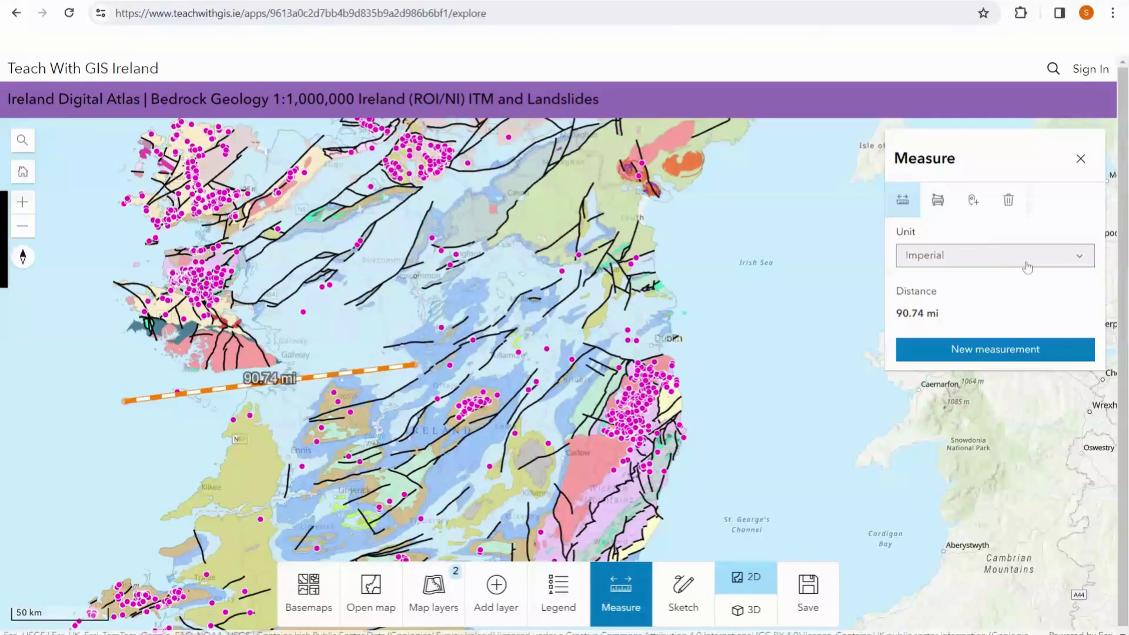
{"action": "left_click", "coordinate": [976, 262]}
{"action": "left_click", "coordinate": [953, 283]}
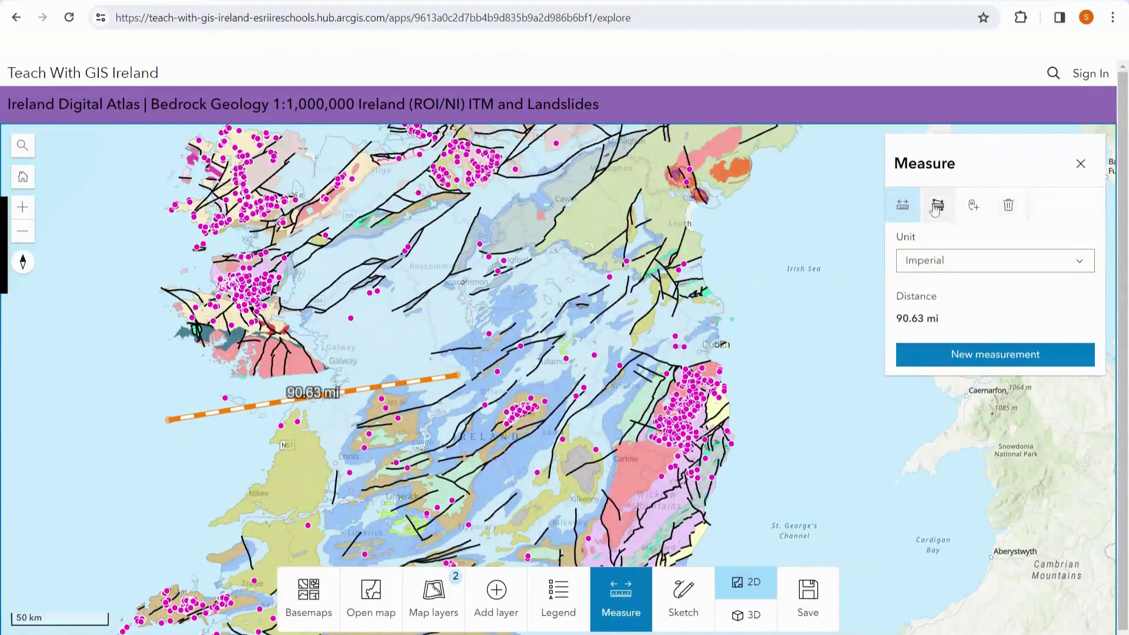
Measure the area of a triangle drawn across the Irish midlands, and try the location measurement tool.
{"action": "left_click", "coordinate": [938, 201]}
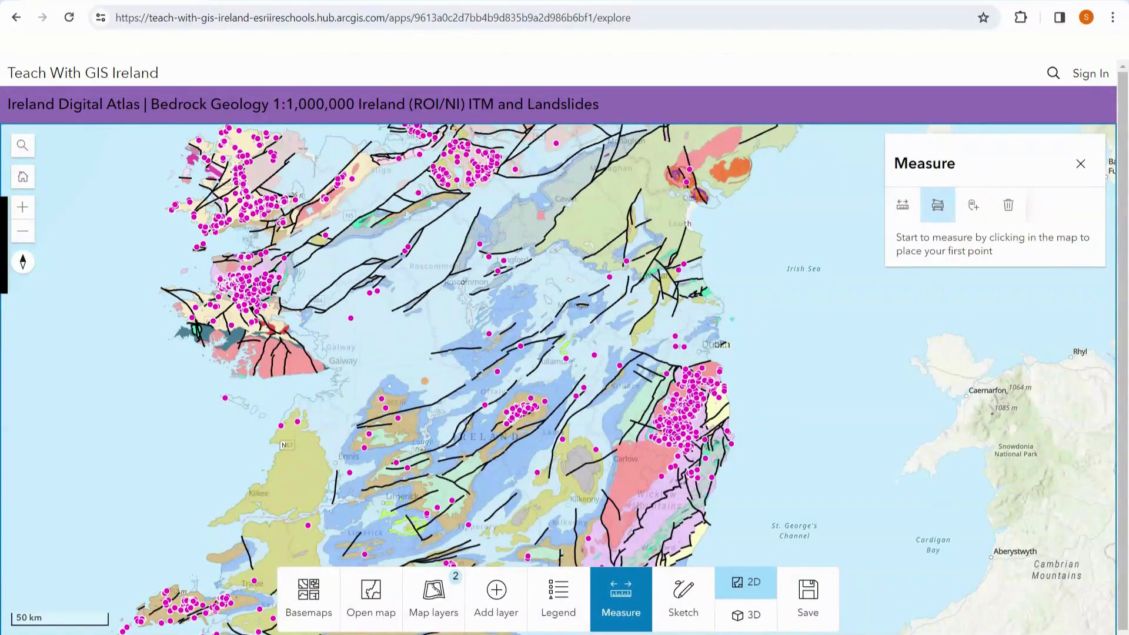
{"action": "left_click", "coordinate": [424, 382]}
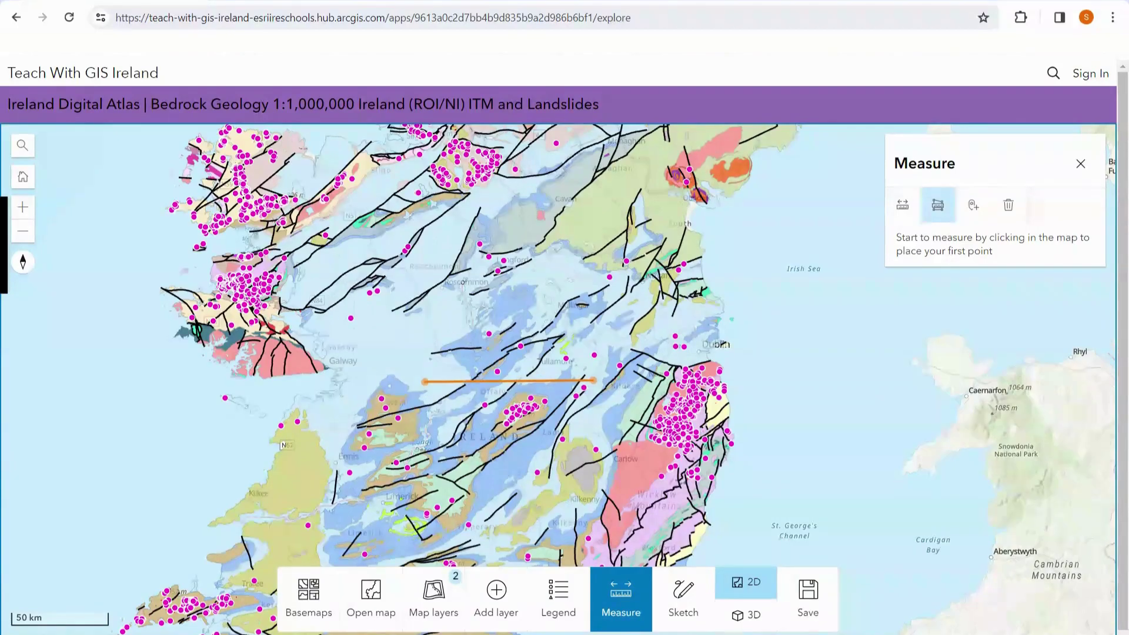
{"action": "left_click", "coordinate": [598, 380]}
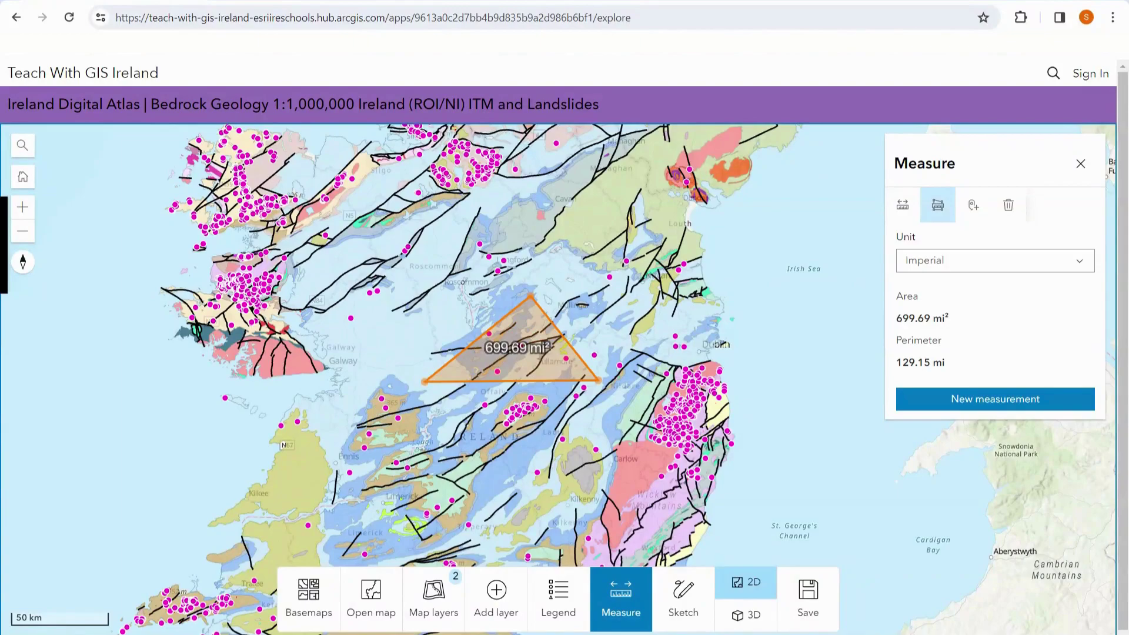
{"action": "left_click", "coordinate": [972, 211]}
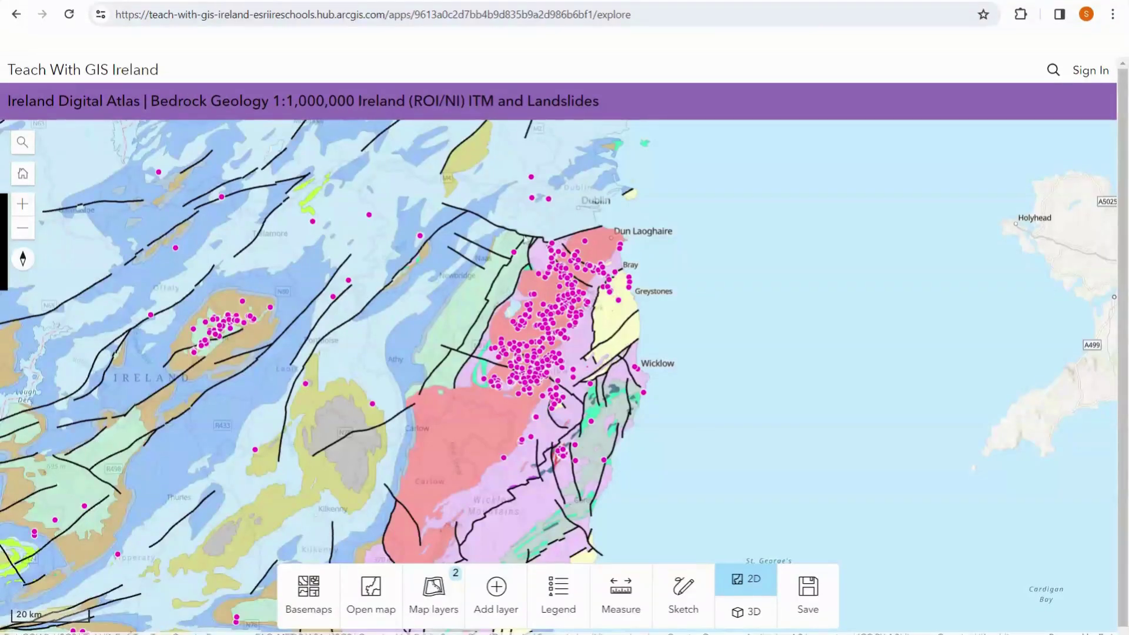
Create an elevation profile running east from near Portlaoise across the Wicklow Mountains to the coast south of Greystones.
{"action": "left_click", "coordinate": [628, 590]}
{"action": "left_click", "coordinate": [649, 544]}
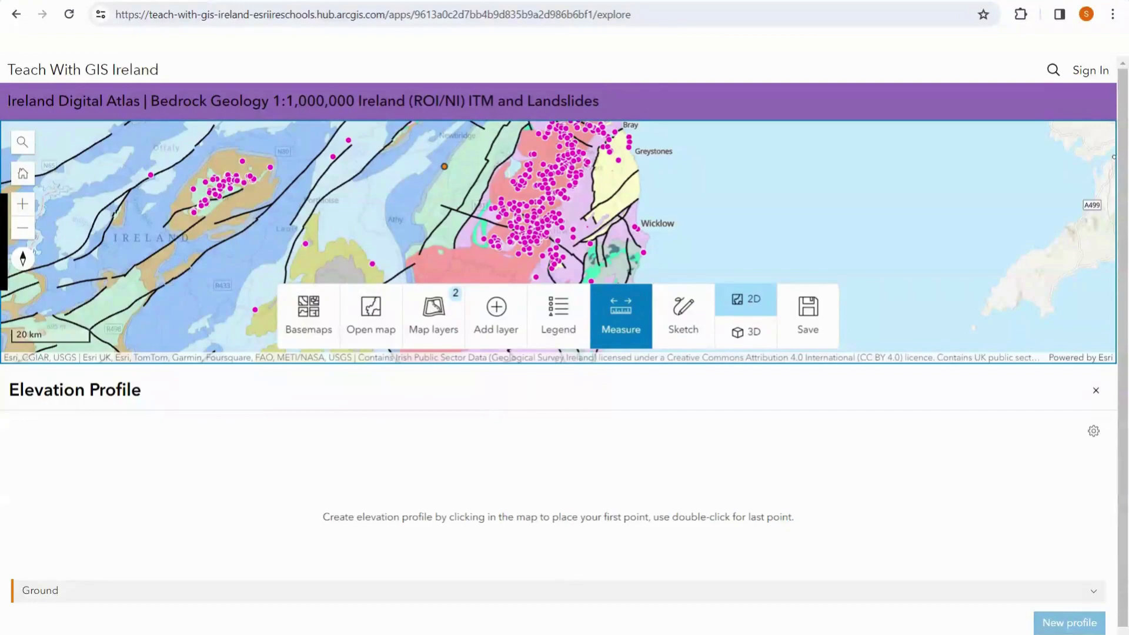
{"action": "left_click", "coordinate": [332, 175]}
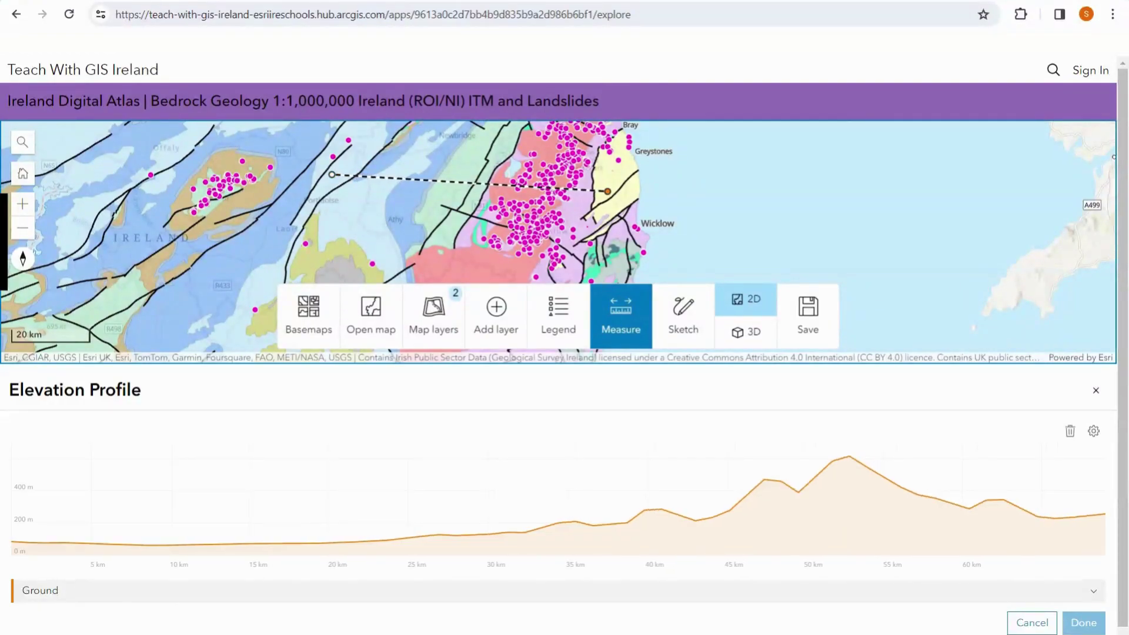
{"action": "double_click", "coordinate": [607, 191]}
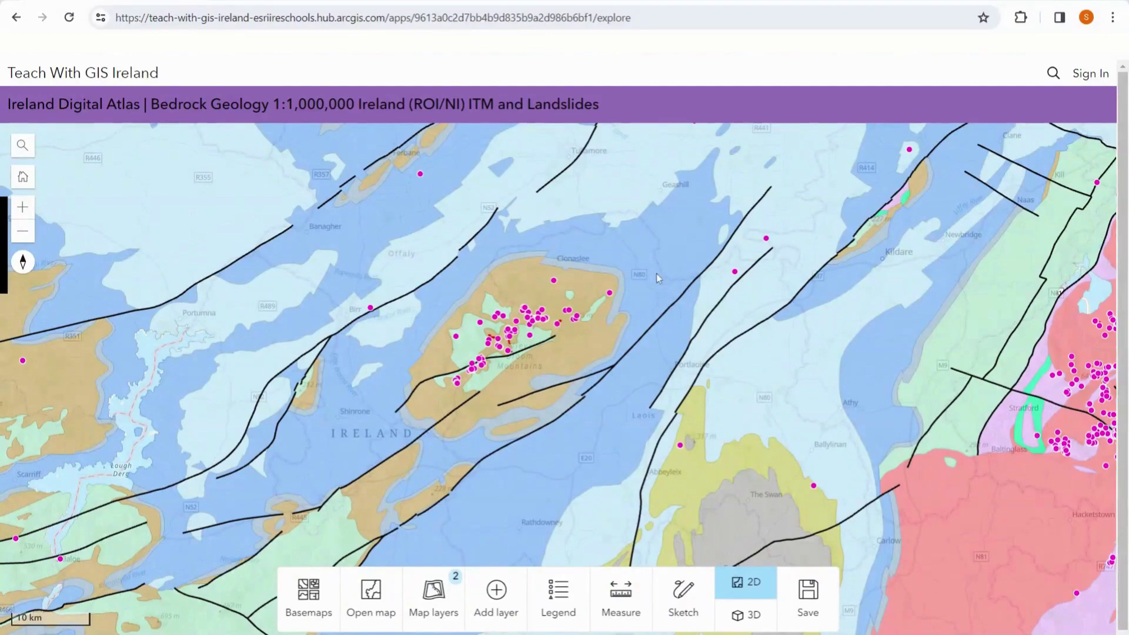
Sketch two black size 25 pin markers north of the Slieve Bloom Mountains and a solid size 1 line east of them.
{"action": "left_click", "coordinate": [687, 603]}
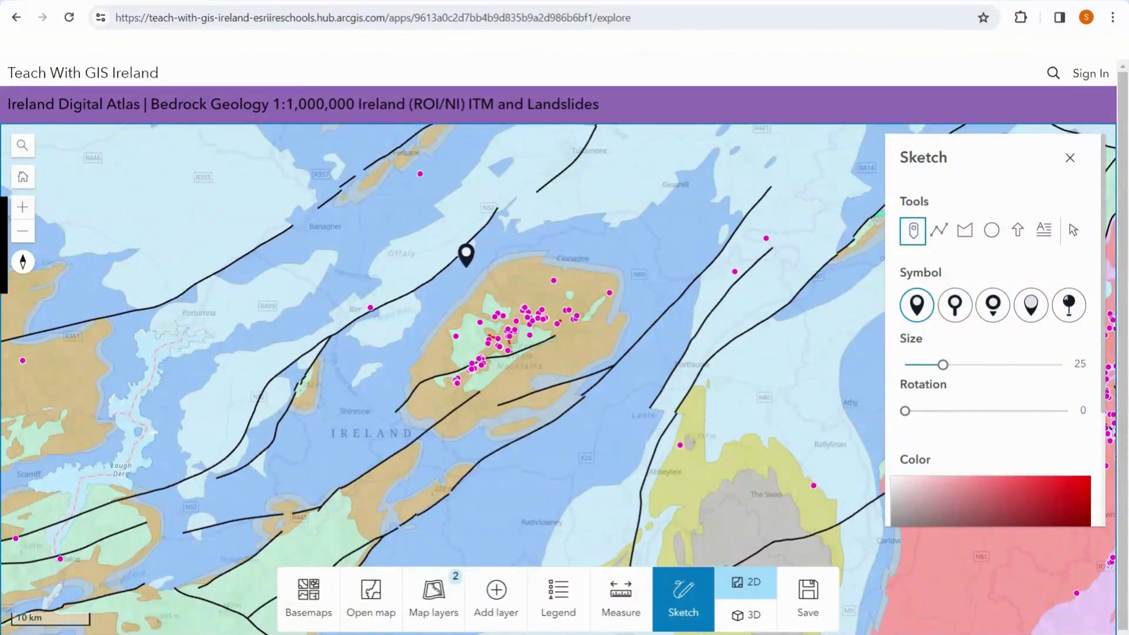
{"action": "left_click", "coordinate": [532, 227]}
{"action": "left_click", "coordinate": [938, 229]}
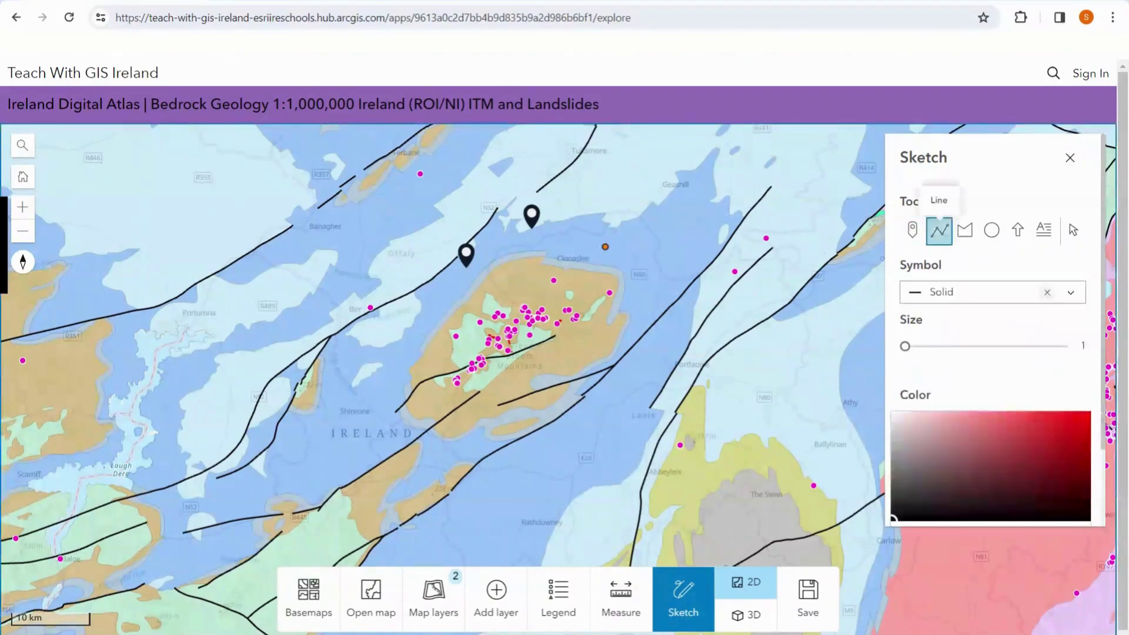
{"action": "left_click", "coordinate": [584, 216]}
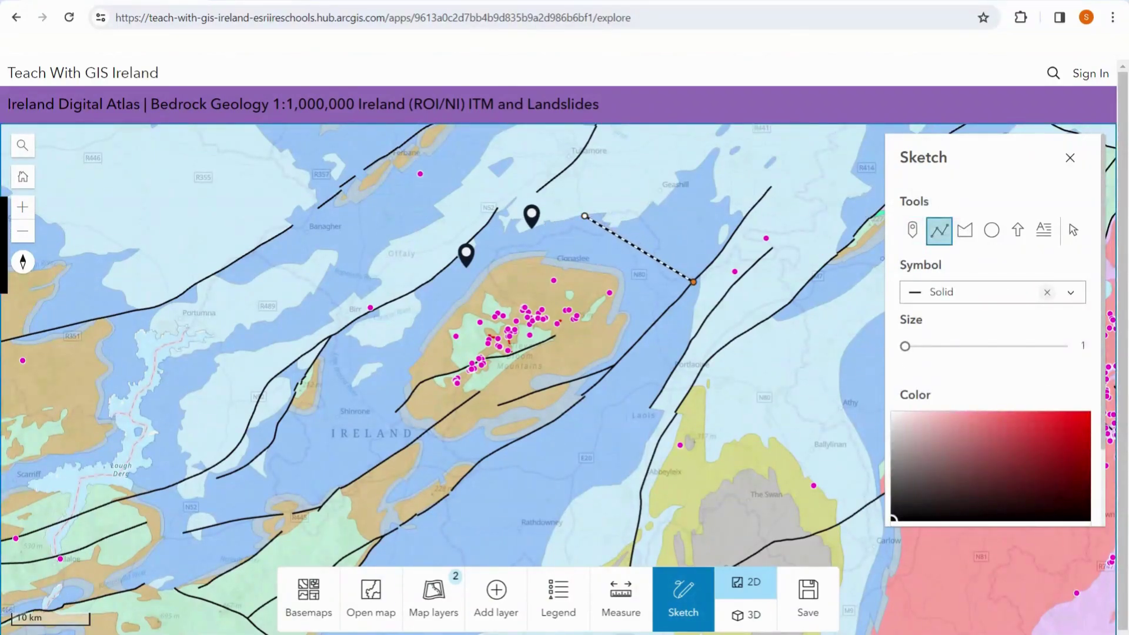
{"action": "double_click", "coordinate": [700, 291]}
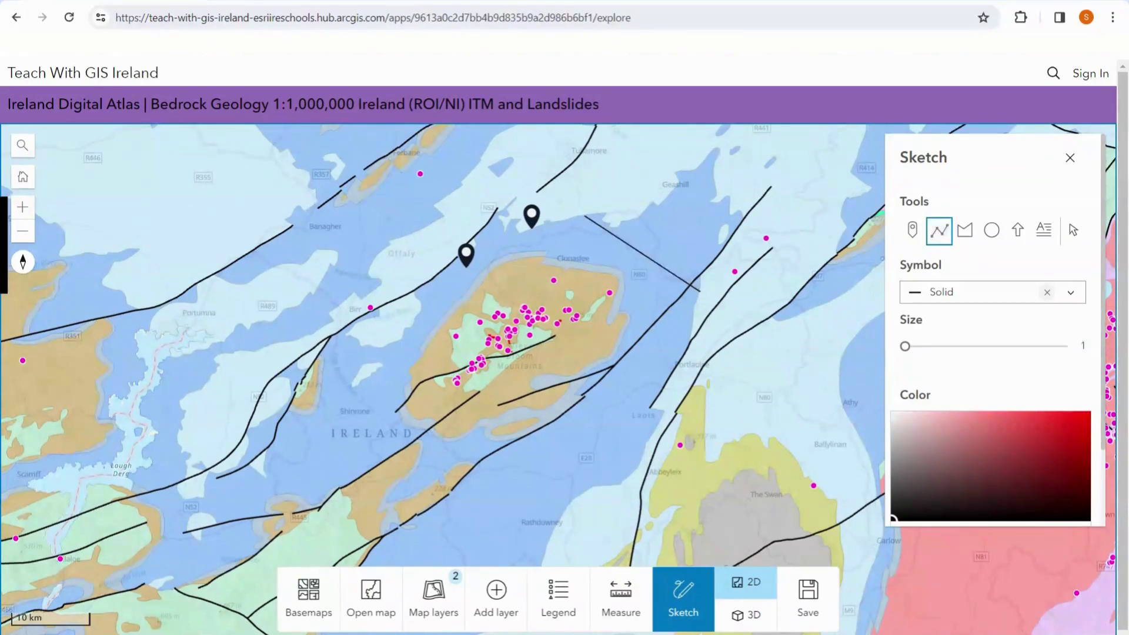
Draw a solid black triangular polygon just south-east of the sketched line, around Portlaoise.
{"action": "left_click", "coordinate": [965, 230]}
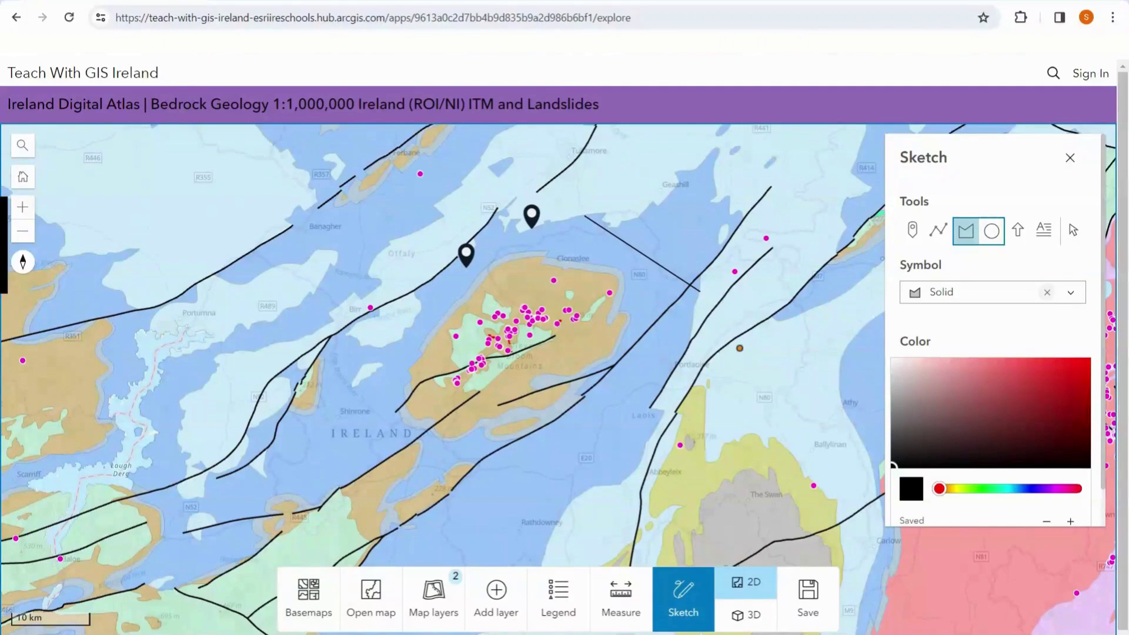
{"action": "left_click", "coordinate": [644, 353]}
{"action": "left_click", "coordinate": [761, 332]}
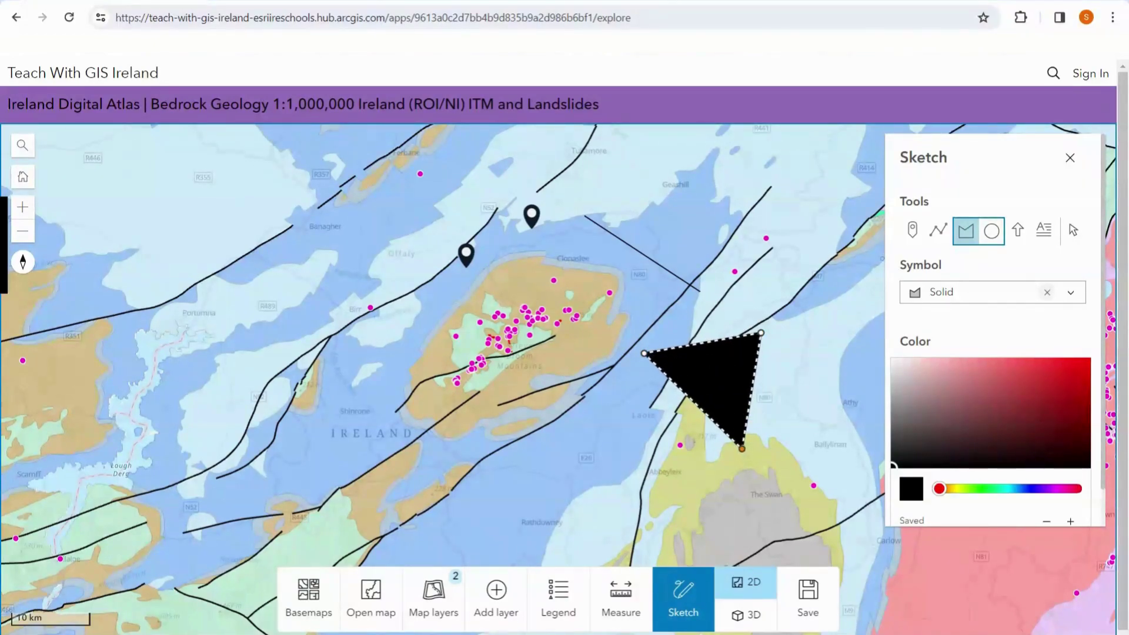
{"action": "double_click", "coordinate": [741, 447]}
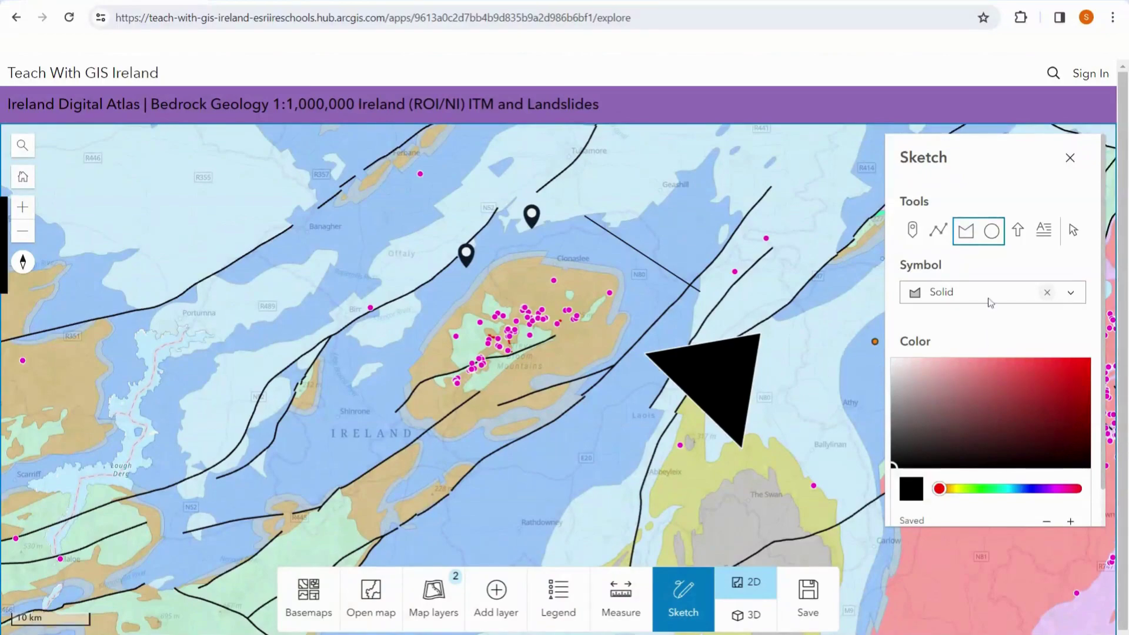
Place a black size 25 up arrow near Geashill and a size 25 Arial label reading "Text" north-west of Banagher.
{"action": "left_click", "coordinate": [1017, 231]}
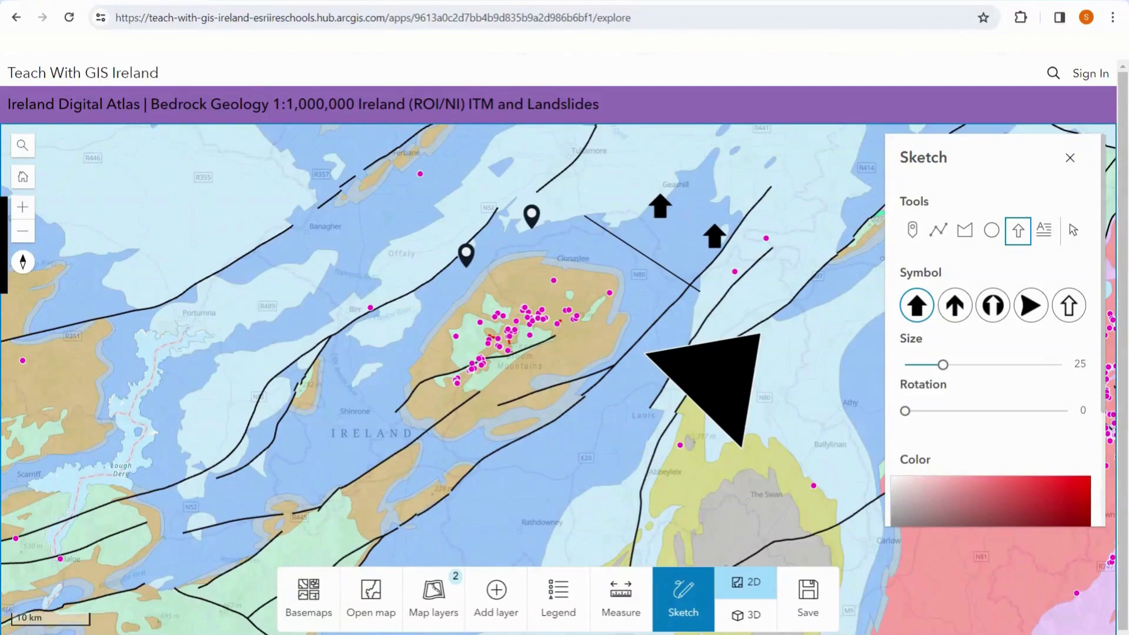
{"action": "left_click", "coordinate": [1042, 231]}
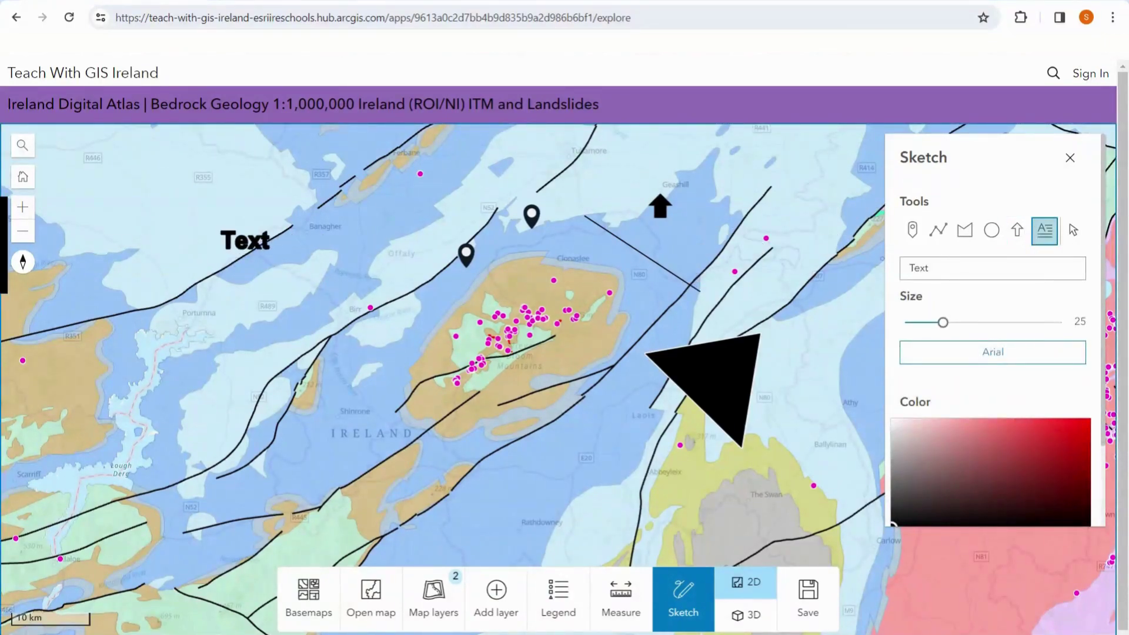
{"action": "left_click", "coordinate": [203, 195]}
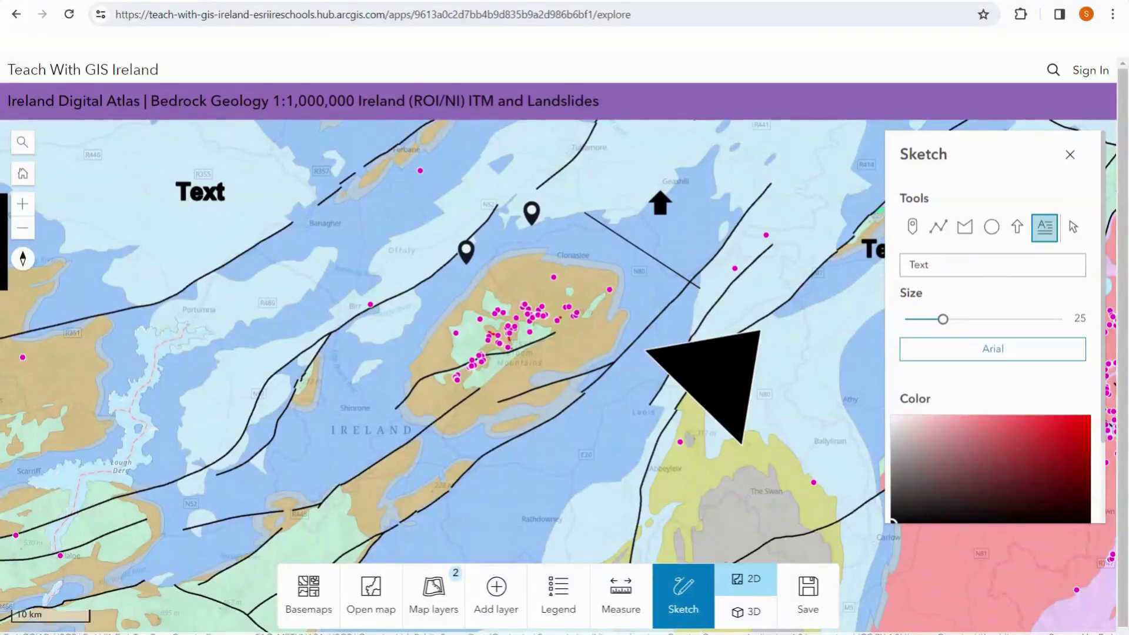
Delete the sketched black triangle around Portlaoise and the solid line north-west of it.
{"action": "left_click", "coordinate": [1075, 230]}
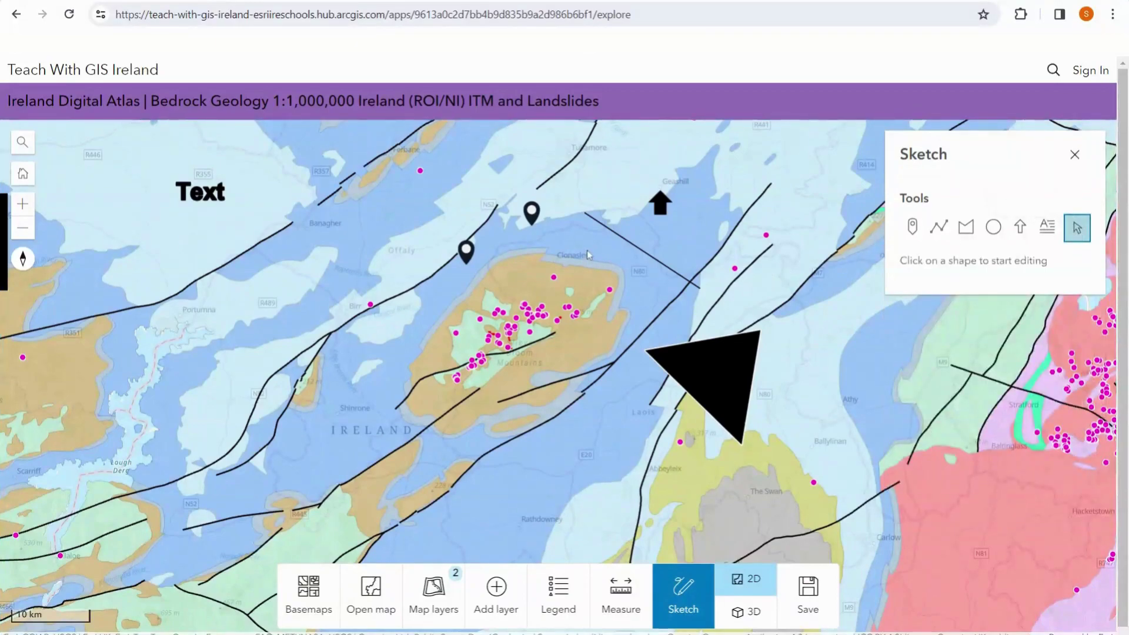
{"action": "left_click", "coordinate": [710, 373]}
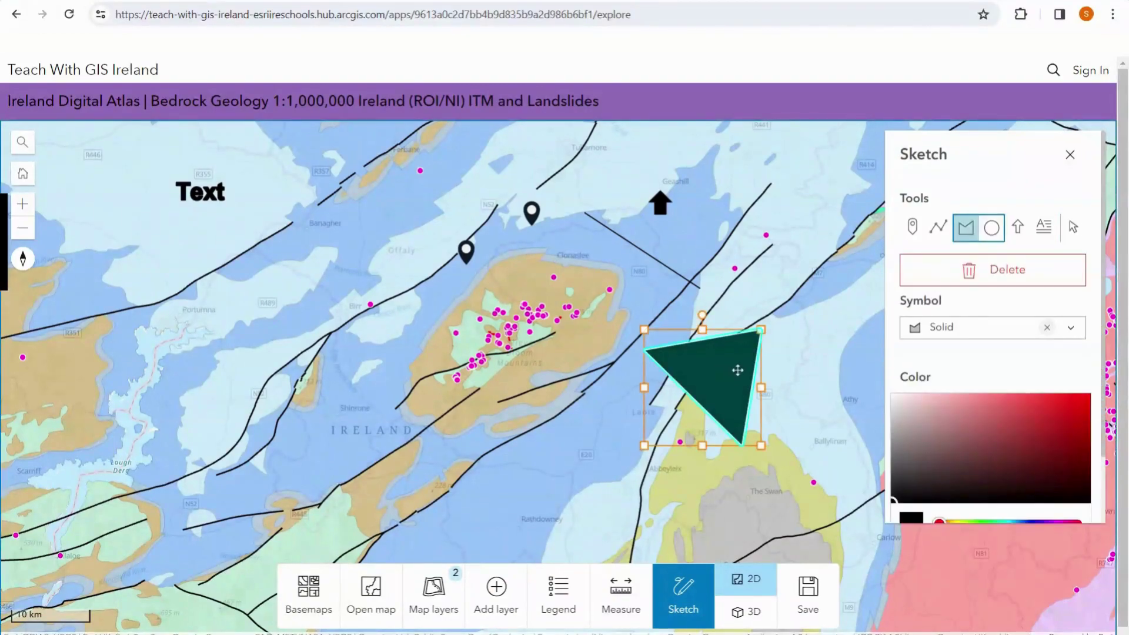
{"action": "left_click", "coordinate": [961, 271]}
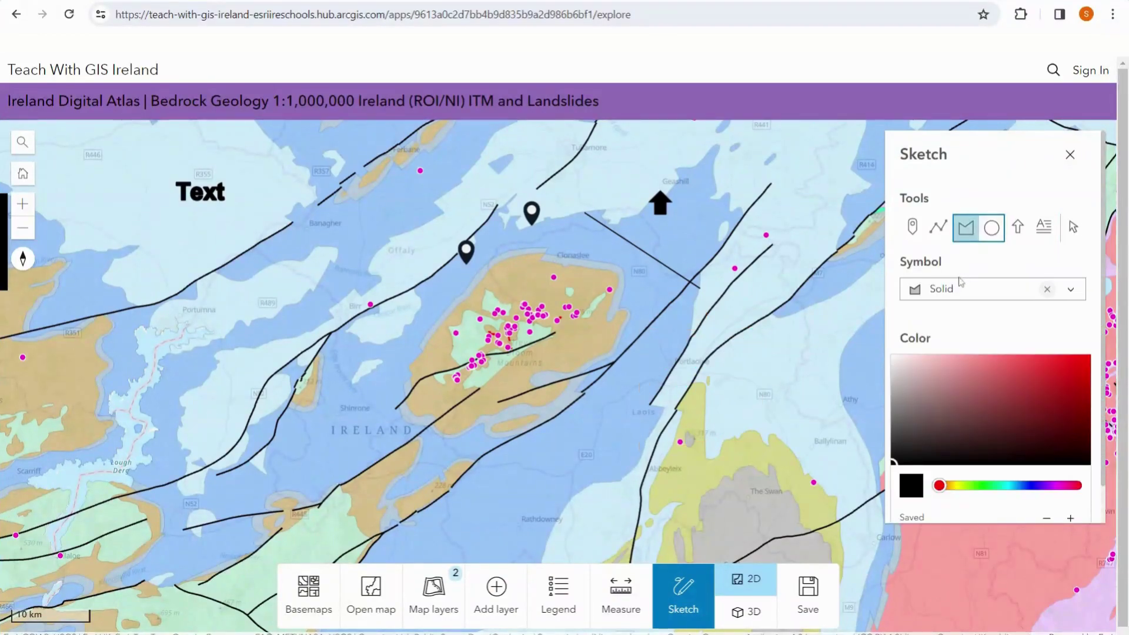
{"action": "left_click", "coordinate": [1073, 228]}
{"action": "left_click", "coordinate": [659, 262]}
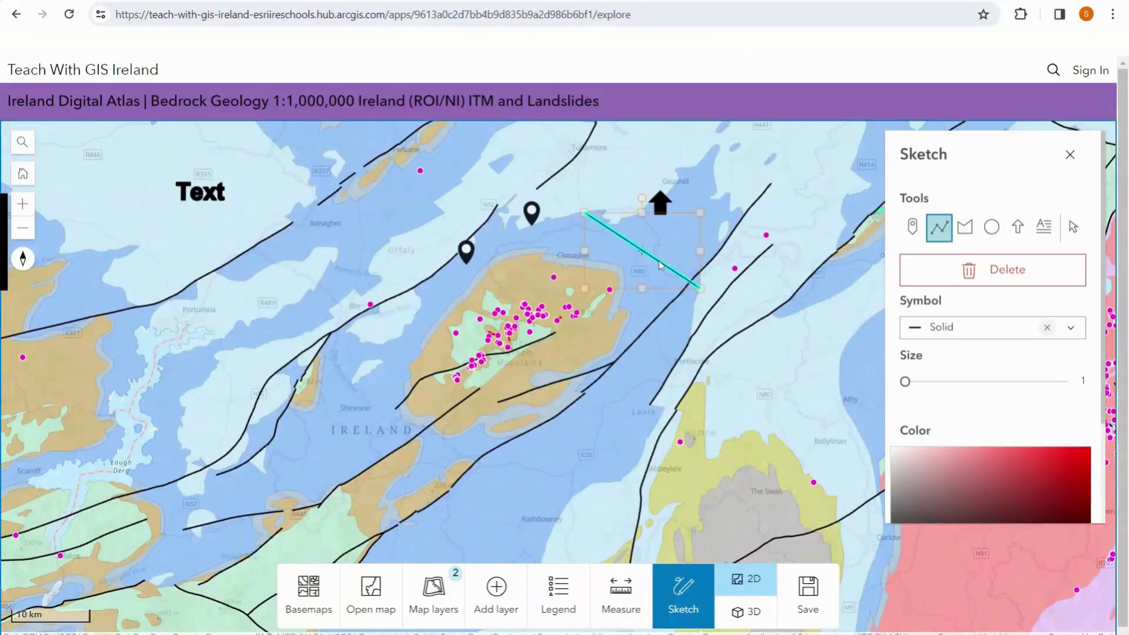
{"action": "left_click", "coordinate": [1018, 270]}
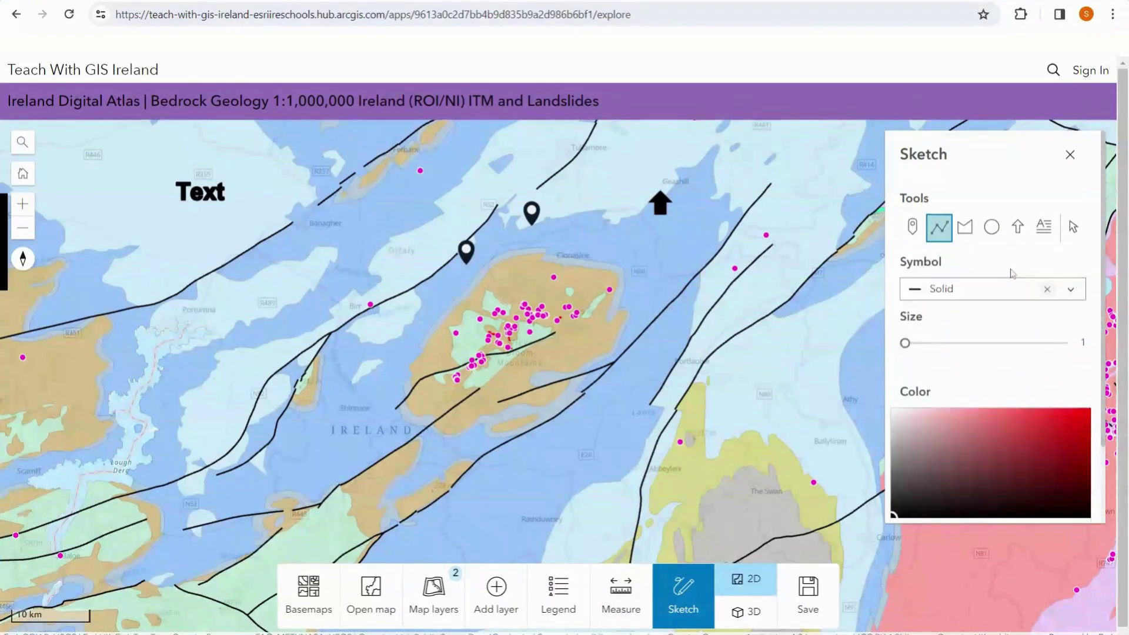
Delete the sketched black up arrow near Geashill.
{"action": "left_click", "coordinate": [1076, 227]}
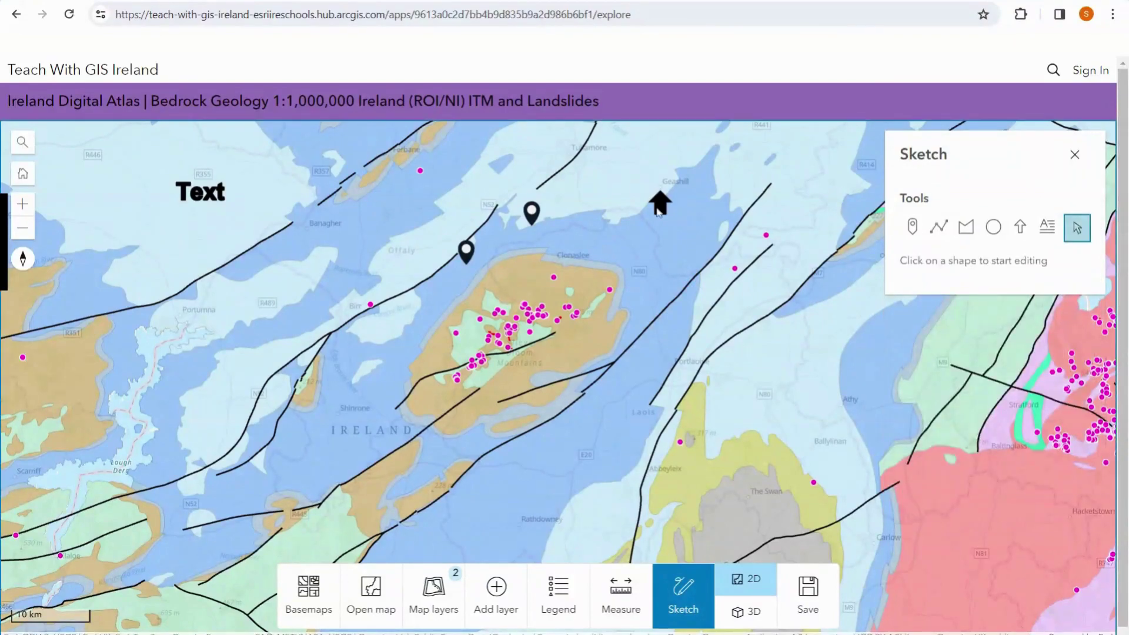
{"action": "left_click", "coordinate": [660, 203]}
{"action": "left_click", "coordinate": [943, 271]}
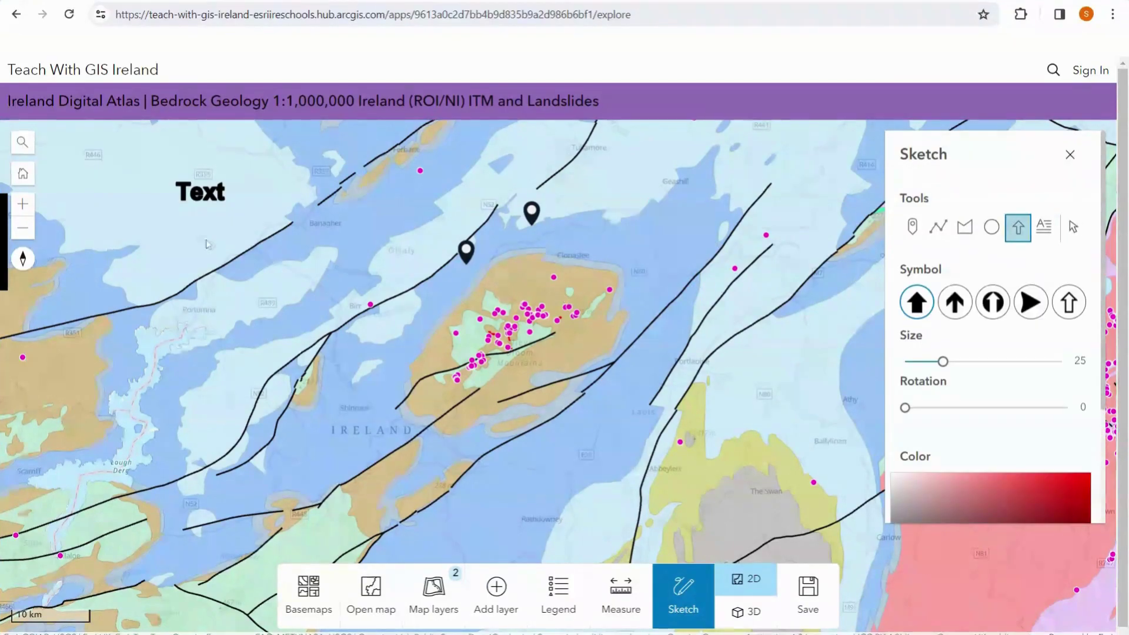
Move the "Text" label from north-west of Banagher to just north of Birr, beside the Slieve Bloom Mountains.
{"action": "left_click", "coordinate": [1074, 227]}
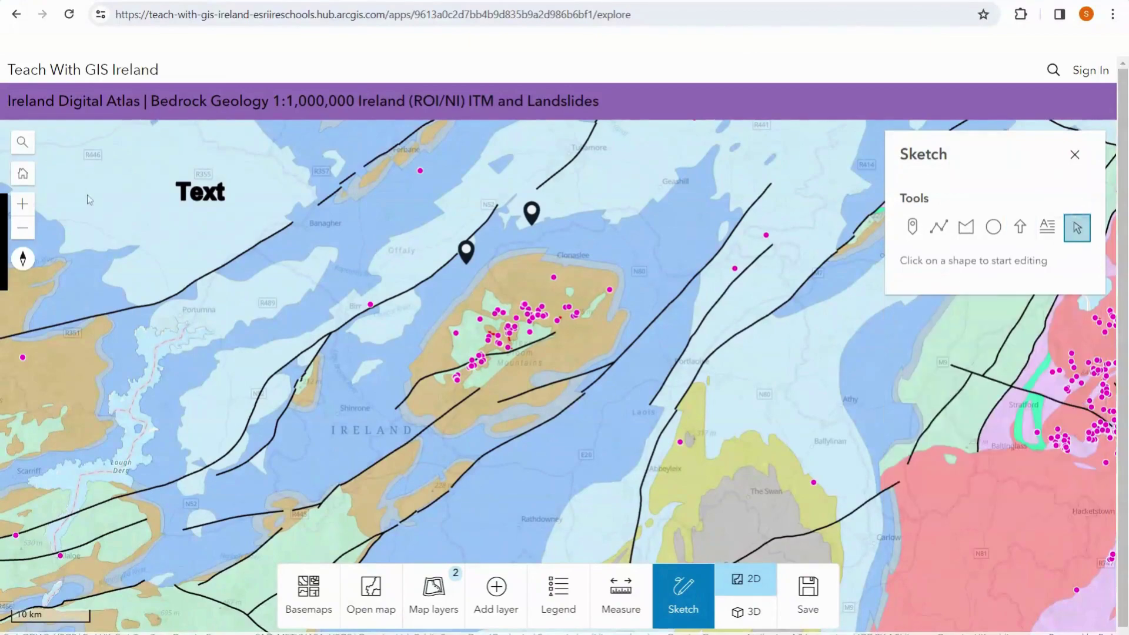
{"action": "left_click", "coordinate": [212, 202]}
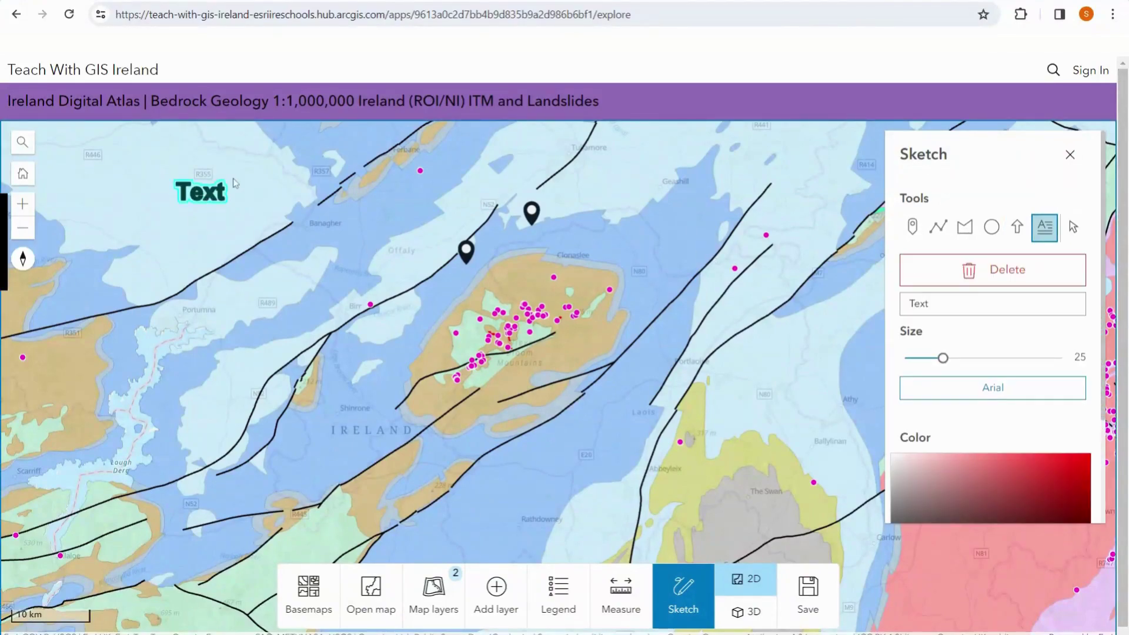
{"action": "left_click_drag", "start_coordinate": [226, 203], "coordinate": [409, 275]}
Change the moved label's wording to "Area of high frequency of landslides".
{"action": "left_click", "coordinate": [928, 303]}
{"action": "key", "text": "BackSpace"}
{"action": "key", "text": "BackSpace"}
{"action": "key", "text": "BackSpace"}
{"action": "key", "text": "BackSpace"}
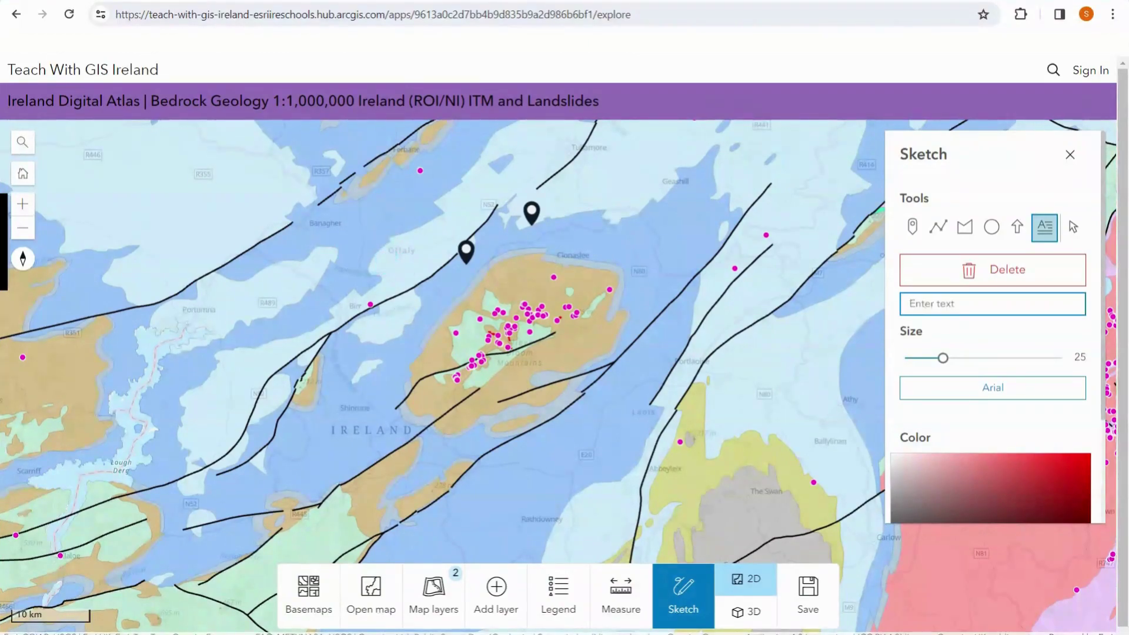
{"action": "type", "text": "Area"}
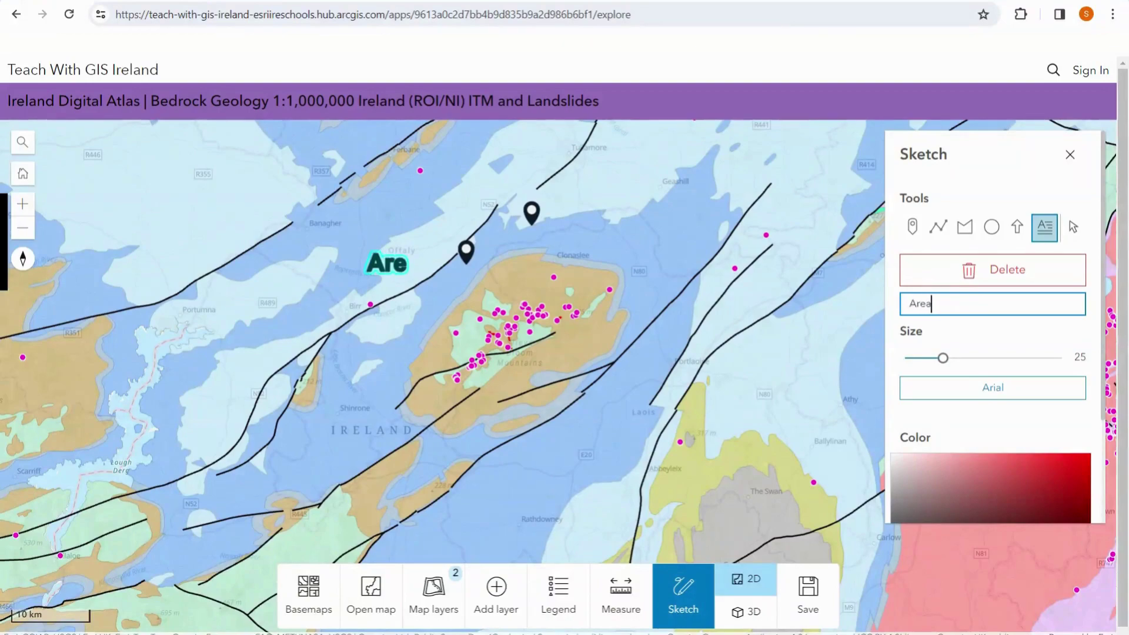
{"action": "type", "text": " of high f"}
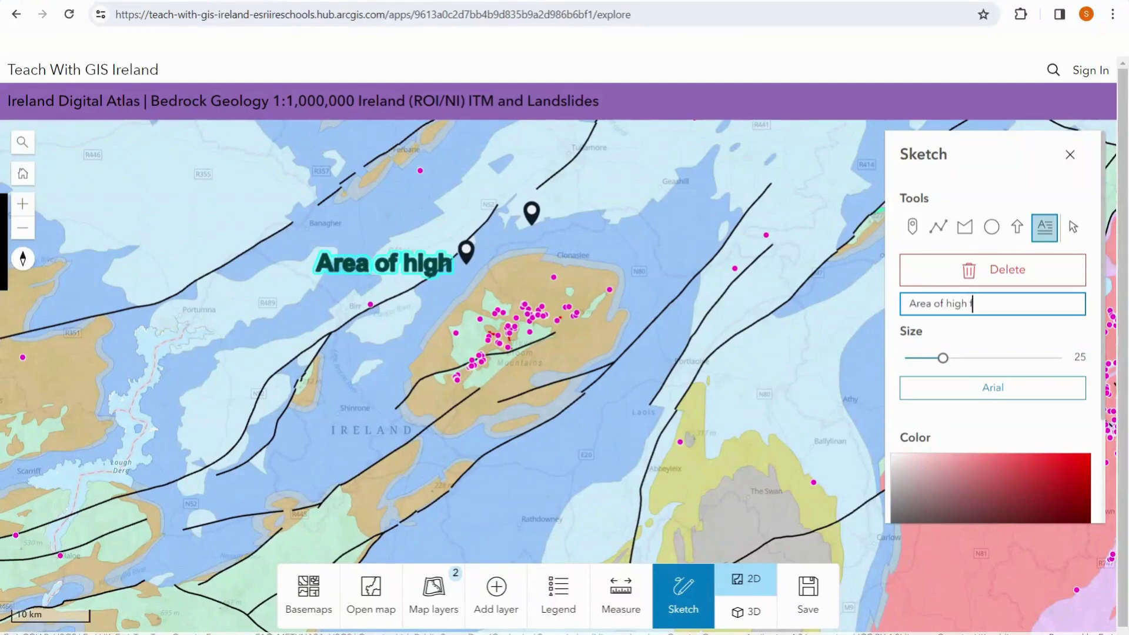
{"action": "type", "text": "requency of"}
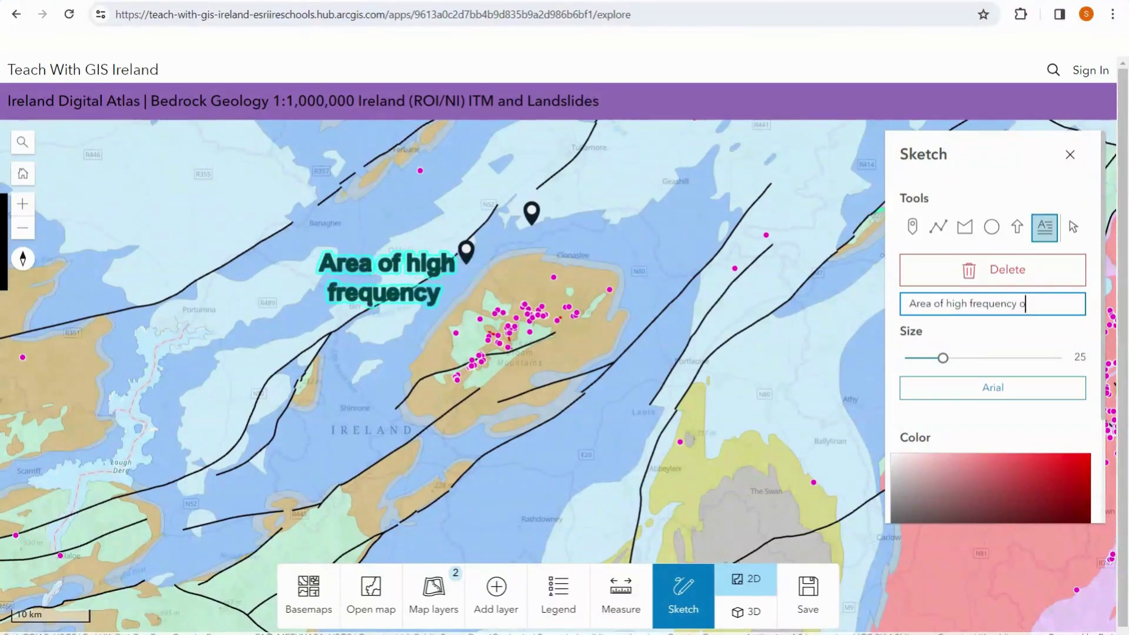
{"action": "type", "text": " landslides"}
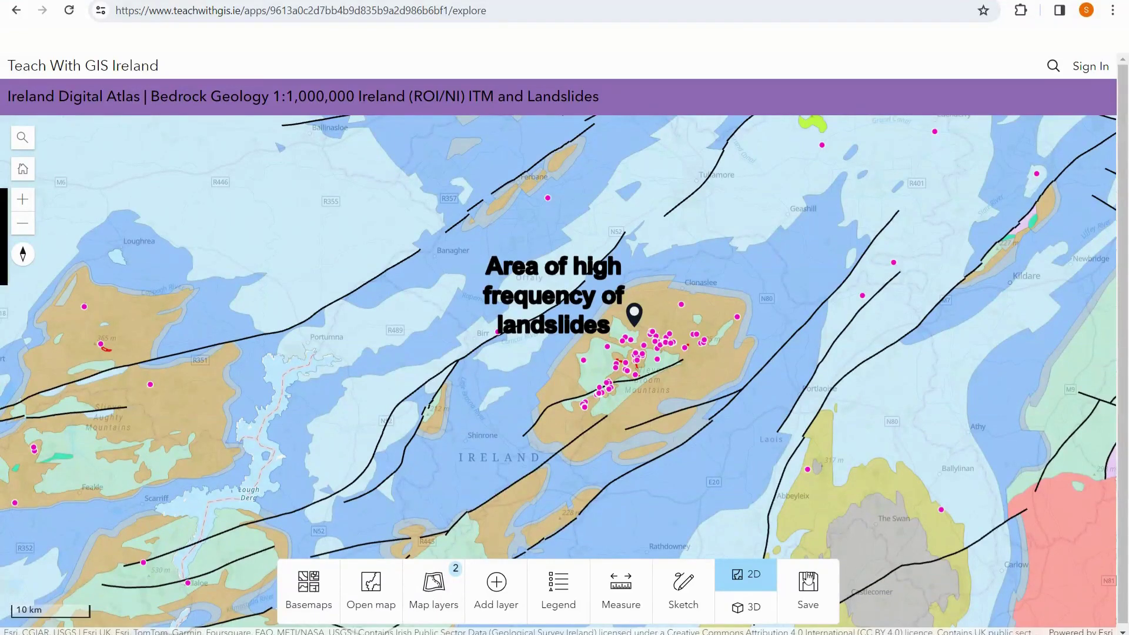
Set up a PDF export of the annotated map with the title "Edited Map of Geology of Ireland".
{"action": "left_click", "coordinate": [810, 579]}
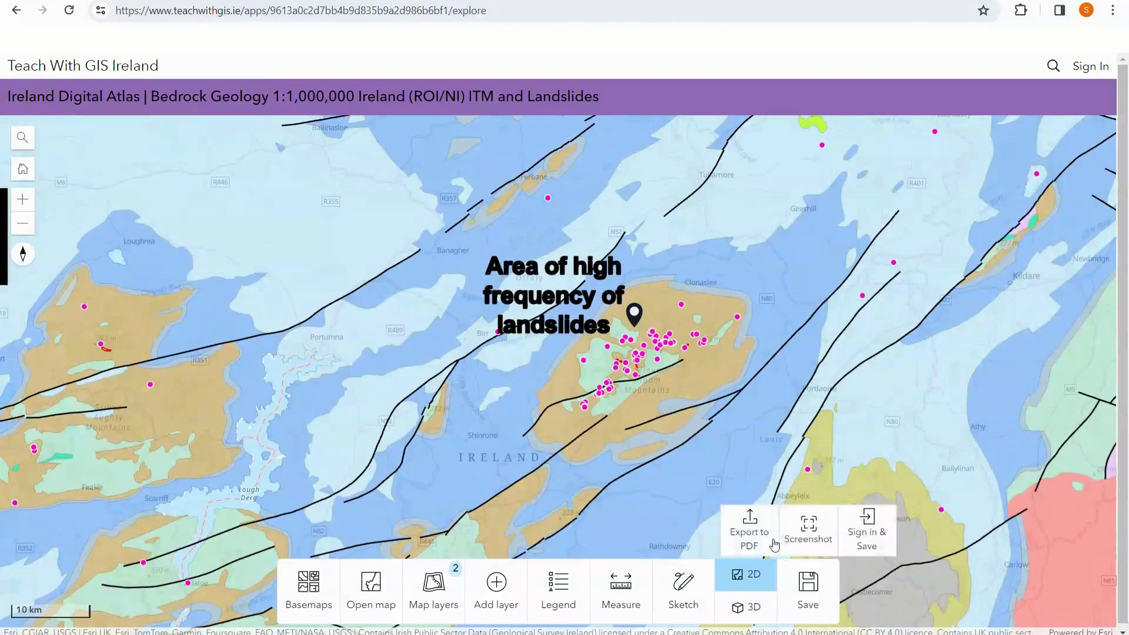
{"action": "left_click", "coordinate": [755, 542]}
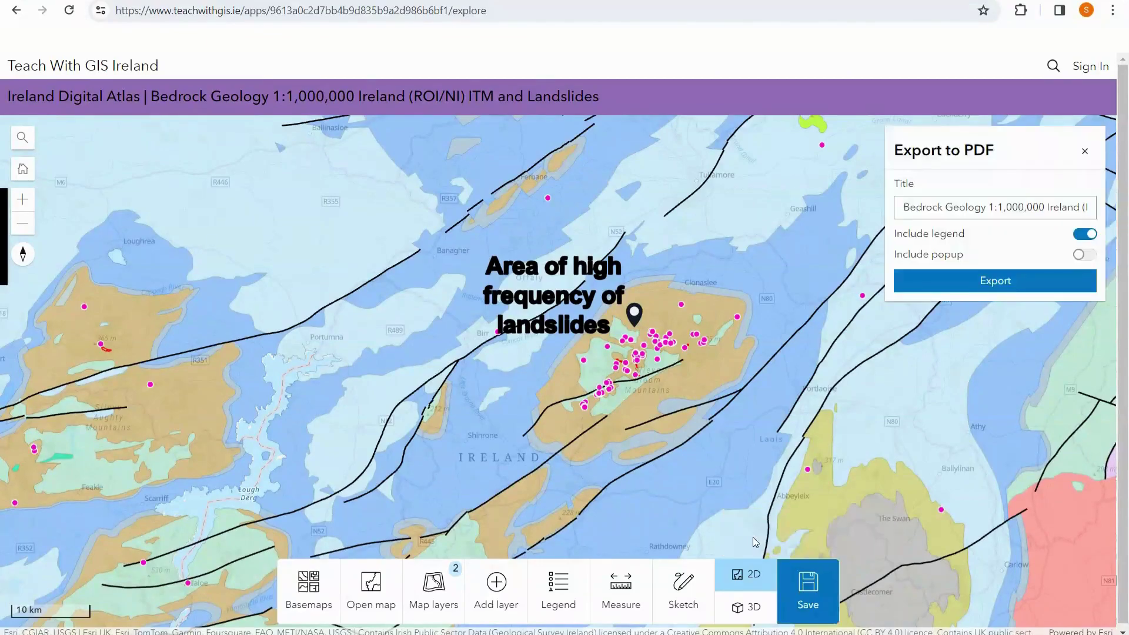
{"action": "double_click", "coordinate": [952, 210]}
{"action": "triple_click", "coordinate": [958, 210]}
{"action": "key", "text": "BackSpace"}
{"action": "type", "text": "Edited Map of Geology of Ireland"}
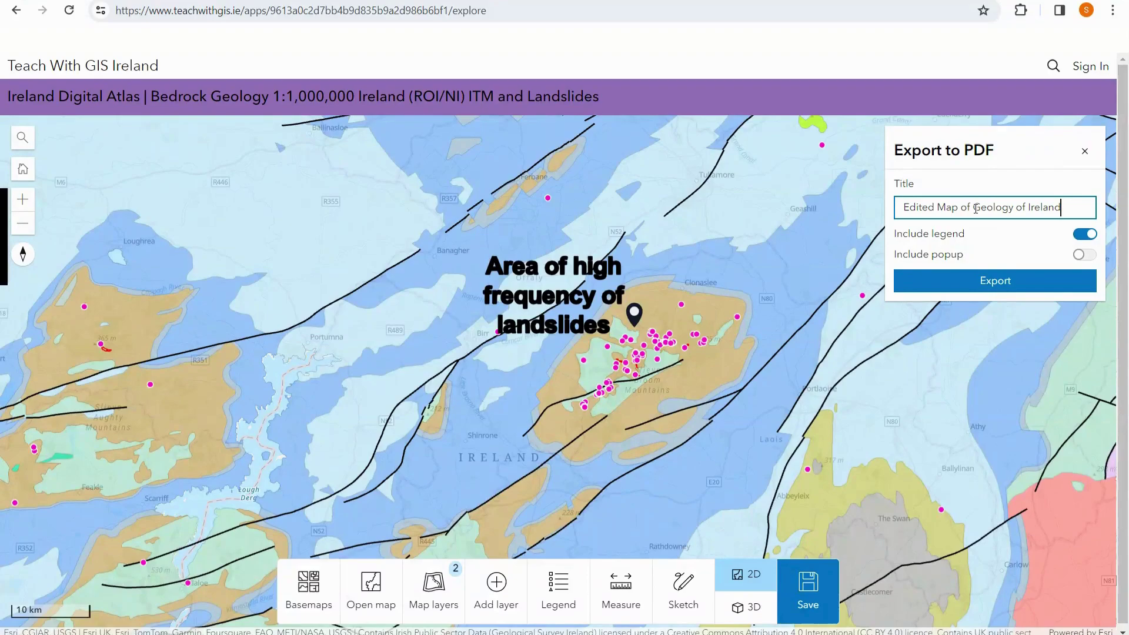
Export the map with Save as PDF as the destination, saving it in Pictures as "Ireland Digital Atlas _ Teach With GIS Ireland".
{"action": "left_click", "coordinate": [984, 283]}
{"action": "left_click", "coordinate": [987, 287]}
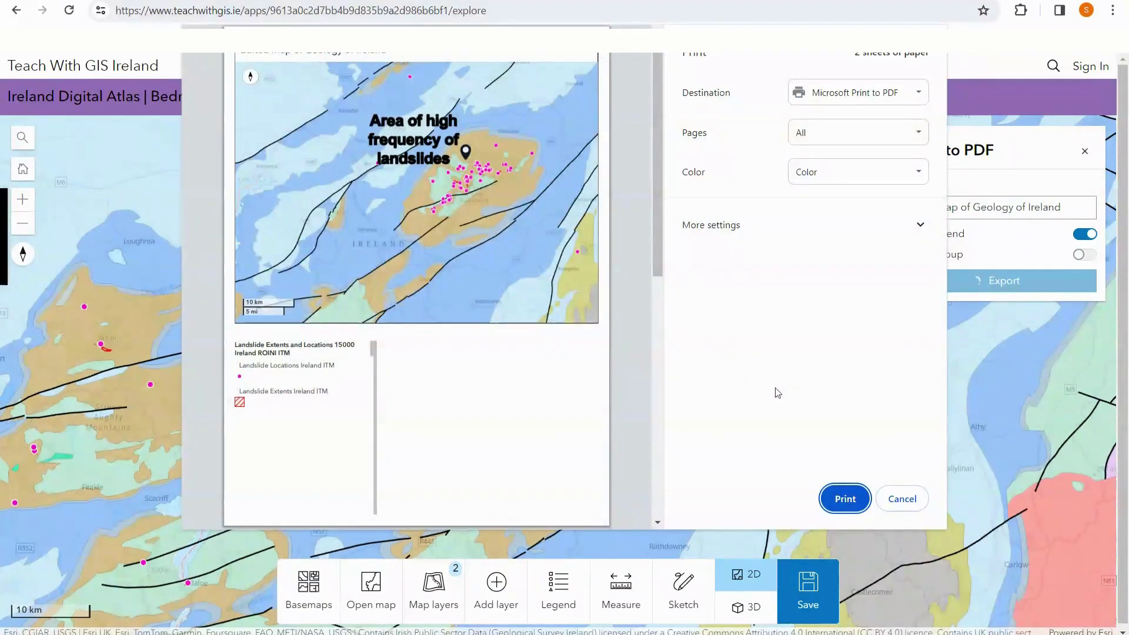
{"action": "left_click", "coordinate": [860, 105]}
{"action": "left_click", "coordinate": [849, 126]}
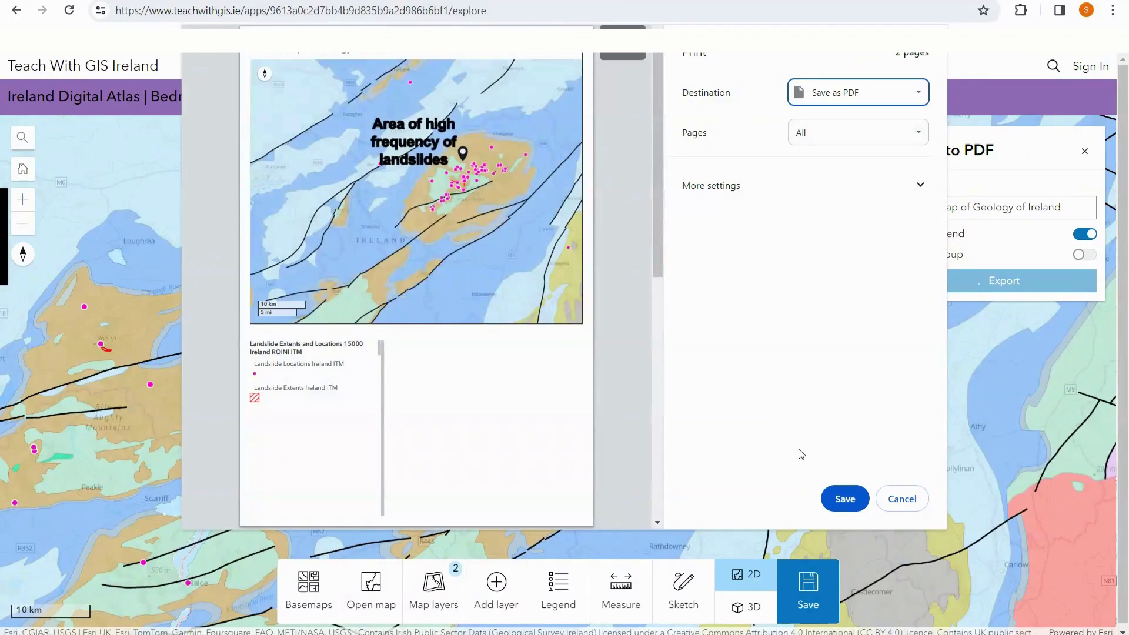
{"action": "left_click", "coordinate": [845, 499]}
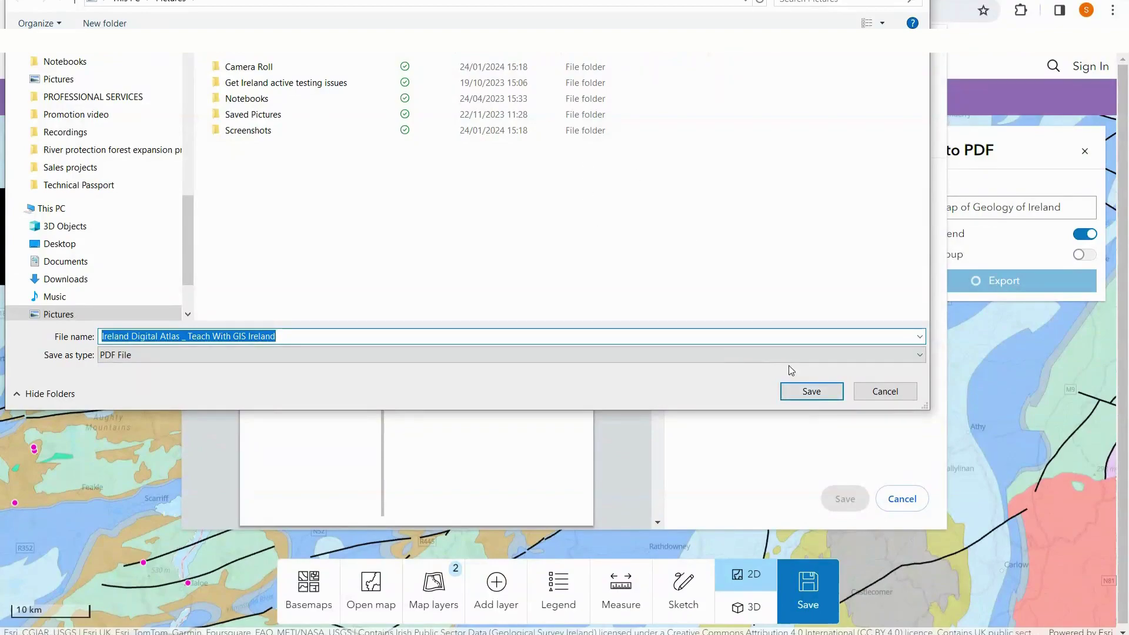
{"action": "left_click", "coordinate": [786, 391]}
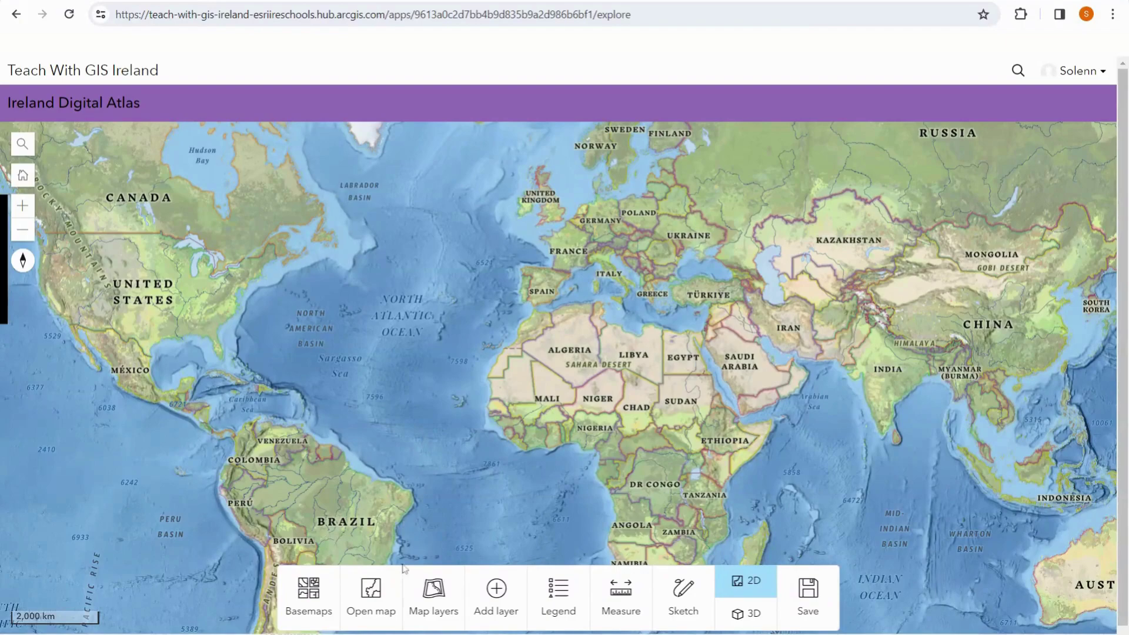
Switch the world map to a light grey basemap.
{"action": "left_click", "coordinate": [311, 593]}
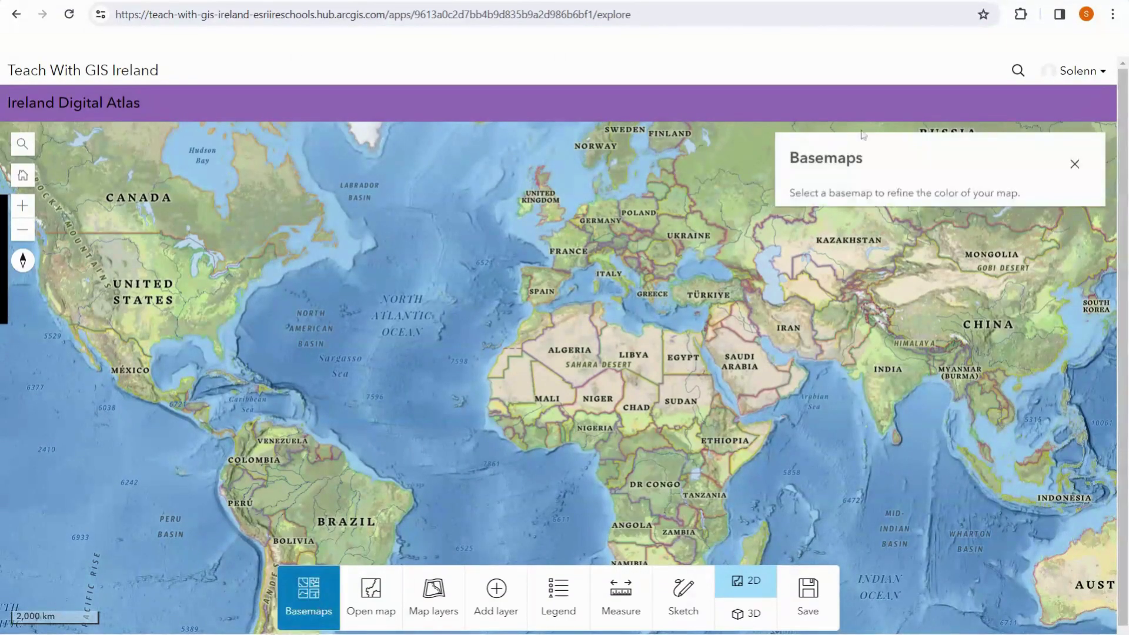
{"action": "scroll", "coordinate": [973, 340], "scroll_direction": "down", "scroll_amount": 1}
{"action": "left_click", "coordinate": [1043, 394]}
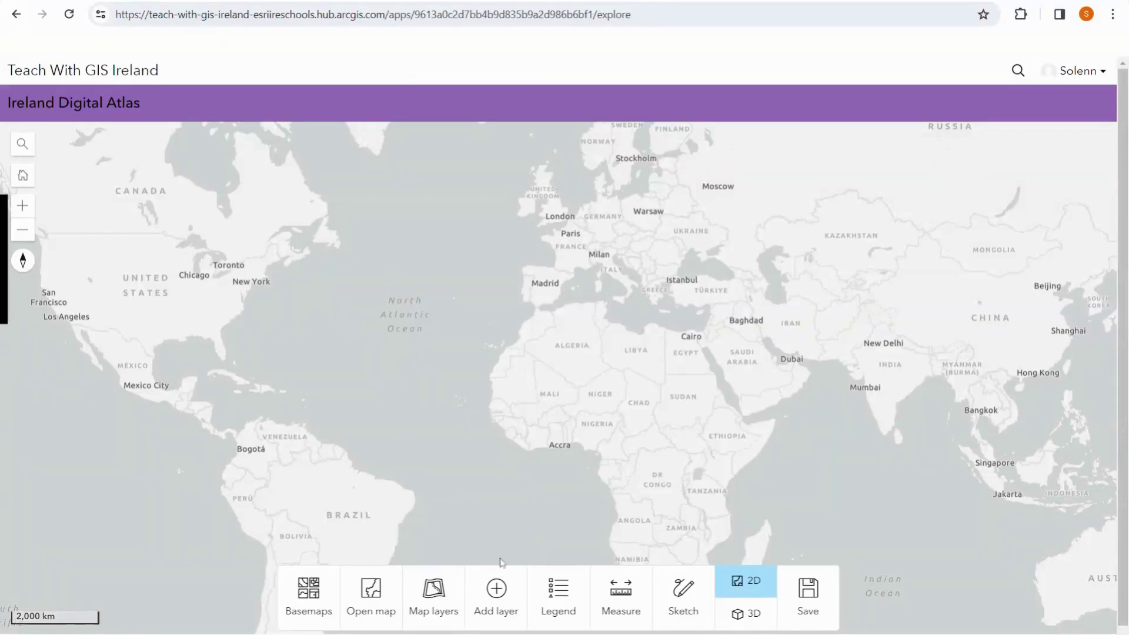
Add the Tectonic Plates Boundaries and Volcanic Eruptions (Significant) layers to the world map.
{"action": "left_click", "coordinate": [499, 608]}
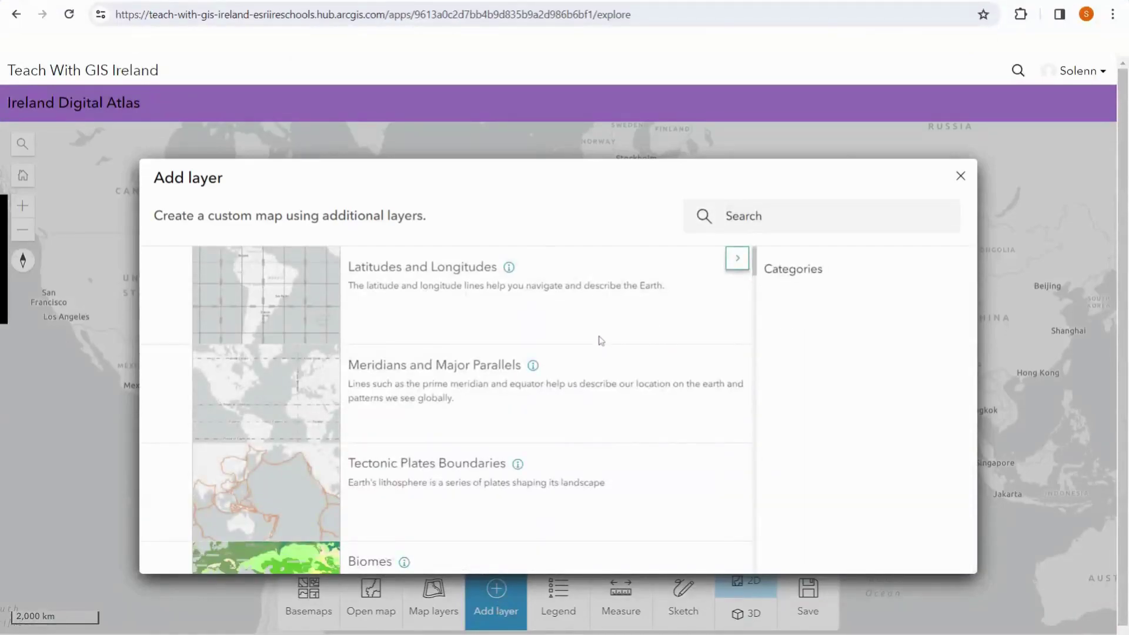
{"action": "scroll", "coordinate": [602, 332], "scroll_direction": "down", "scroll_amount": 5}
{"action": "scroll", "coordinate": [601, 341], "scroll_direction": "down", "scroll_amount": 3}
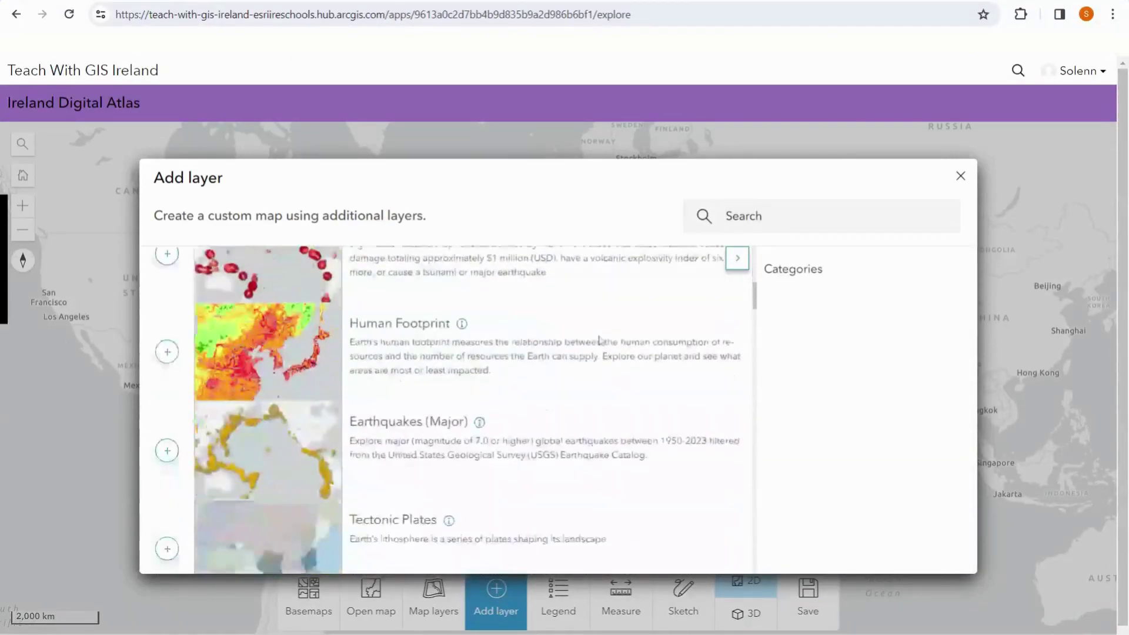
{"action": "scroll", "coordinate": [601, 341], "scroll_direction": "up", "scroll_amount": 5}
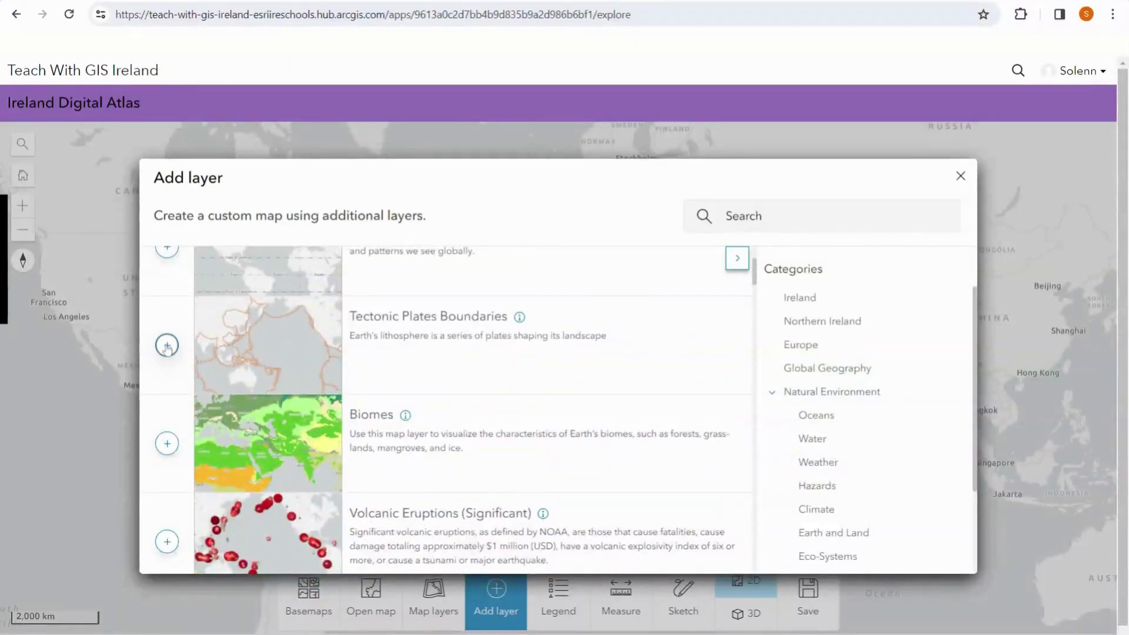
{"action": "scroll", "coordinate": [521, 360], "scroll_direction": "down", "scroll_amount": 2}
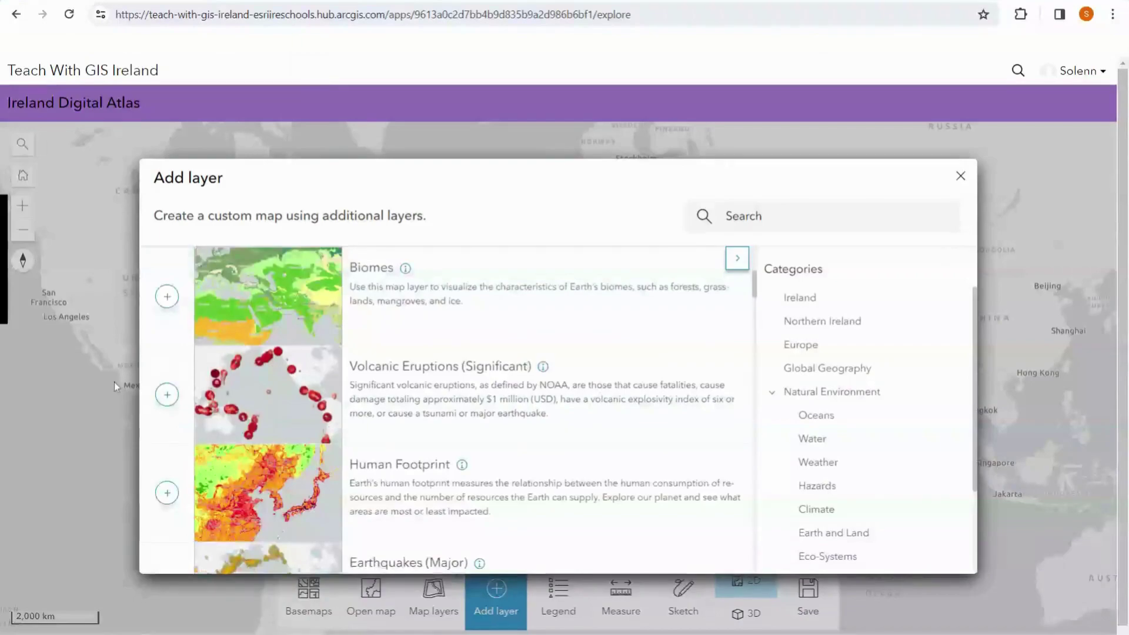
{"action": "left_click", "coordinate": [167, 394]}
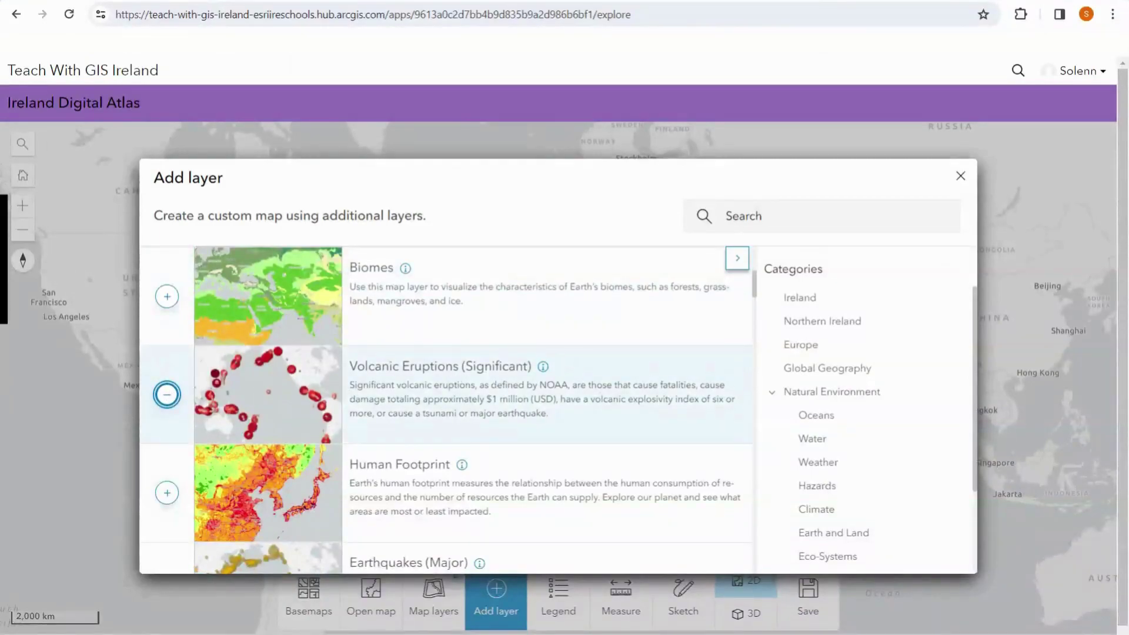
Add the Earthquakes (Major) and Tectonic Plates layers to the world map and close the layer gallery.
{"action": "scroll", "coordinate": [167, 394], "scroll_direction": "down", "scroll_amount": 3}
{"action": "left_click", "coordinate": [167, 371]}
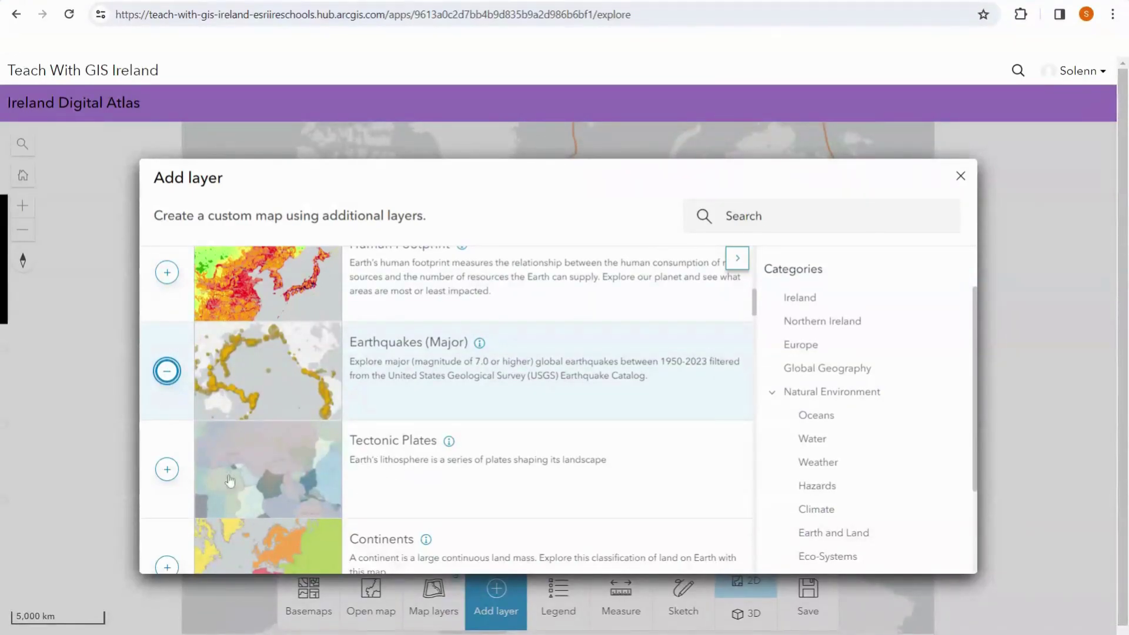
{"action": "left_click", "coordinate": [168, 470]}
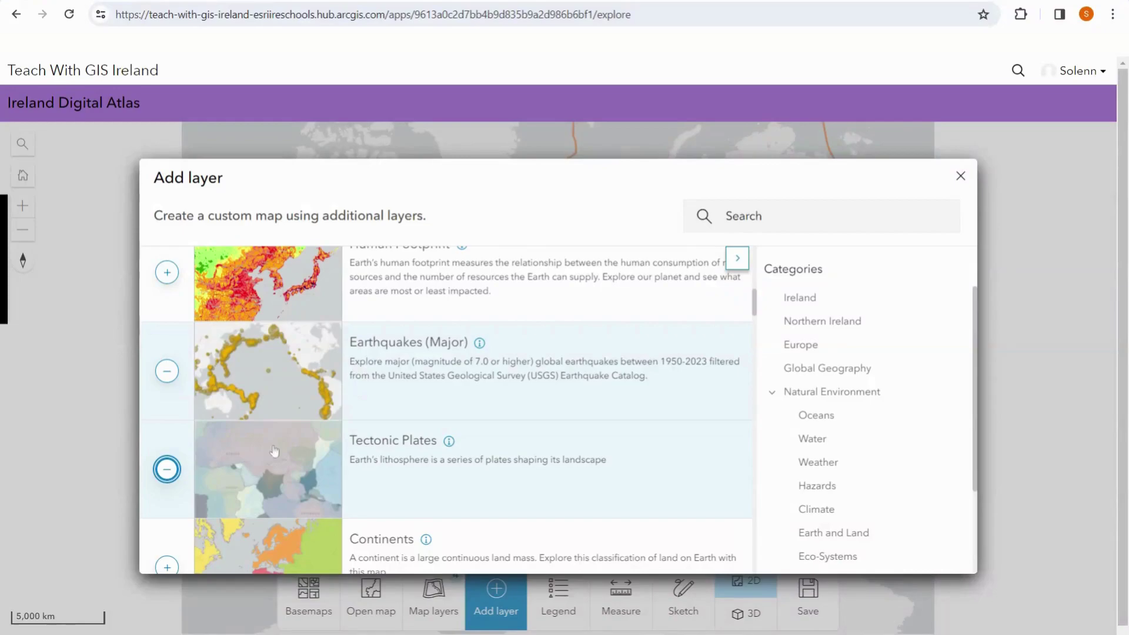
{"action": "left_click", "coordinate": [960, 176]}
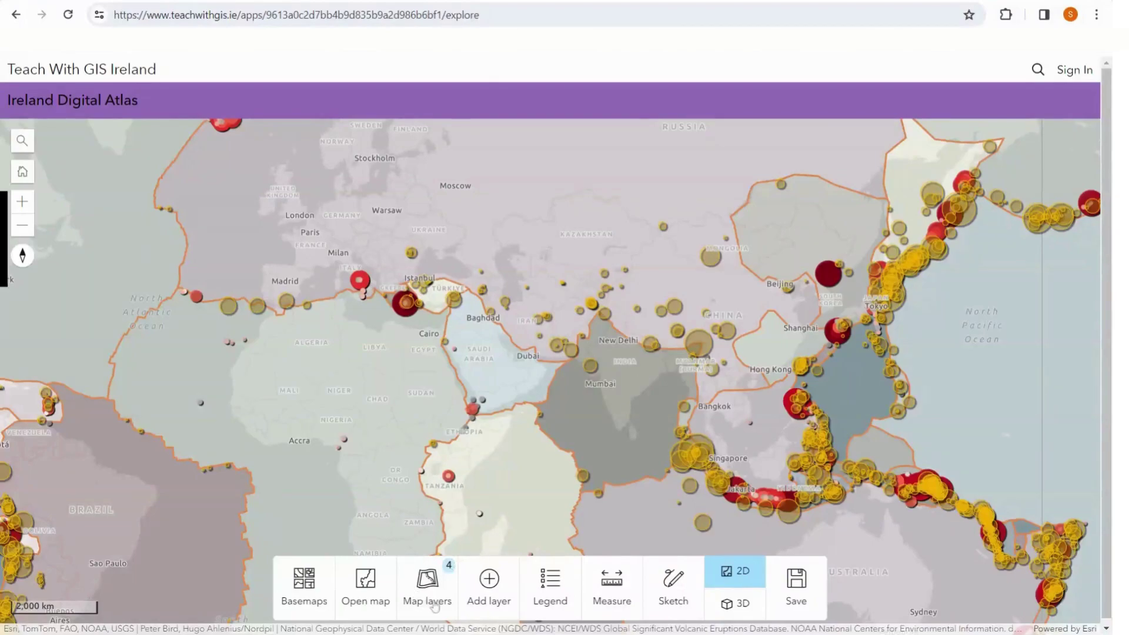
Open the transparency control of the Tectonic Plates layer.
{"action": "left_click", "coordinate": [437, 594]}
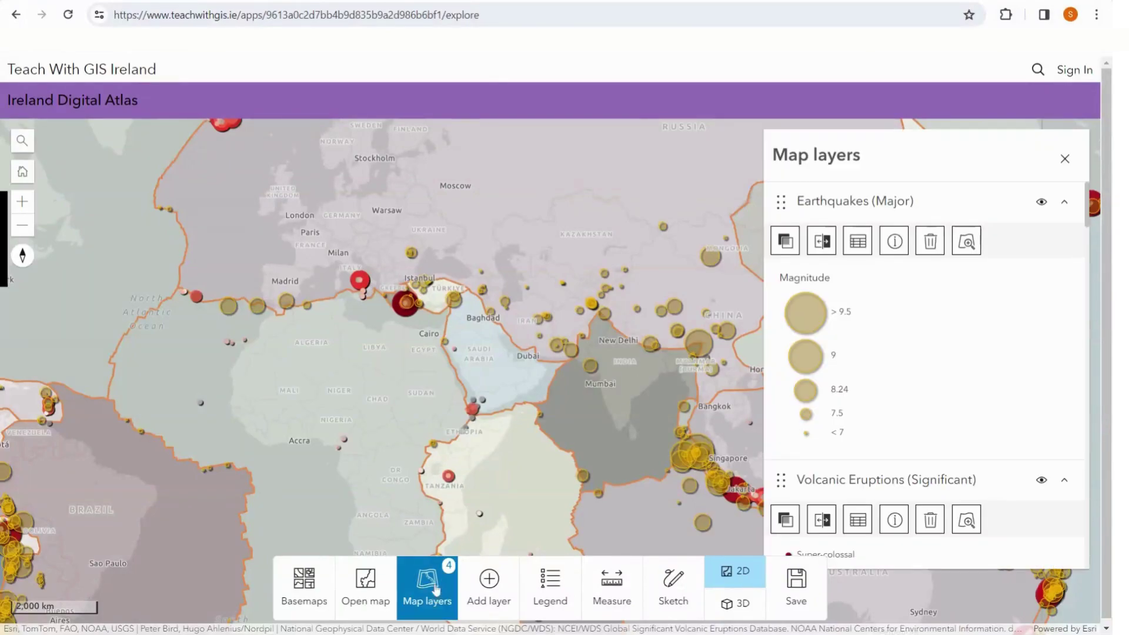
{"action": "scroll", "coordinate": [904, 297], "scroll_direction": "down", "scroll_amount": 5}
{"action": "scroll", "coordinate": [904, 297], "scroll_direction": "down", "scroll_amount": 10}
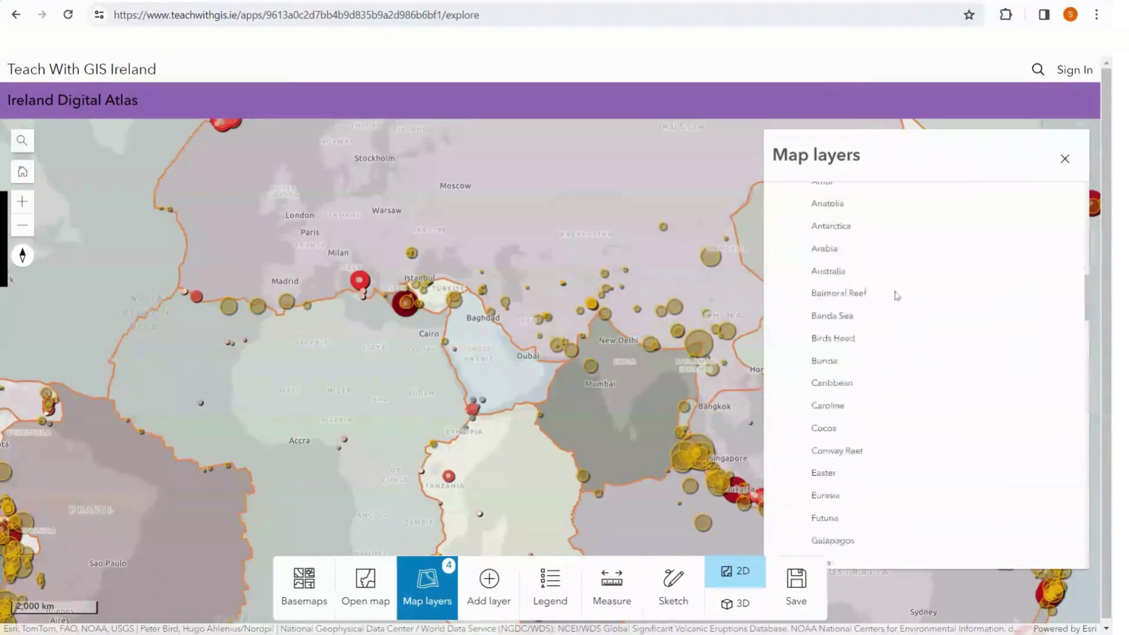
{"action": "scroll", "coordinate": [886, 309], "scroll_direction": "up", "scroll_amount": 3}
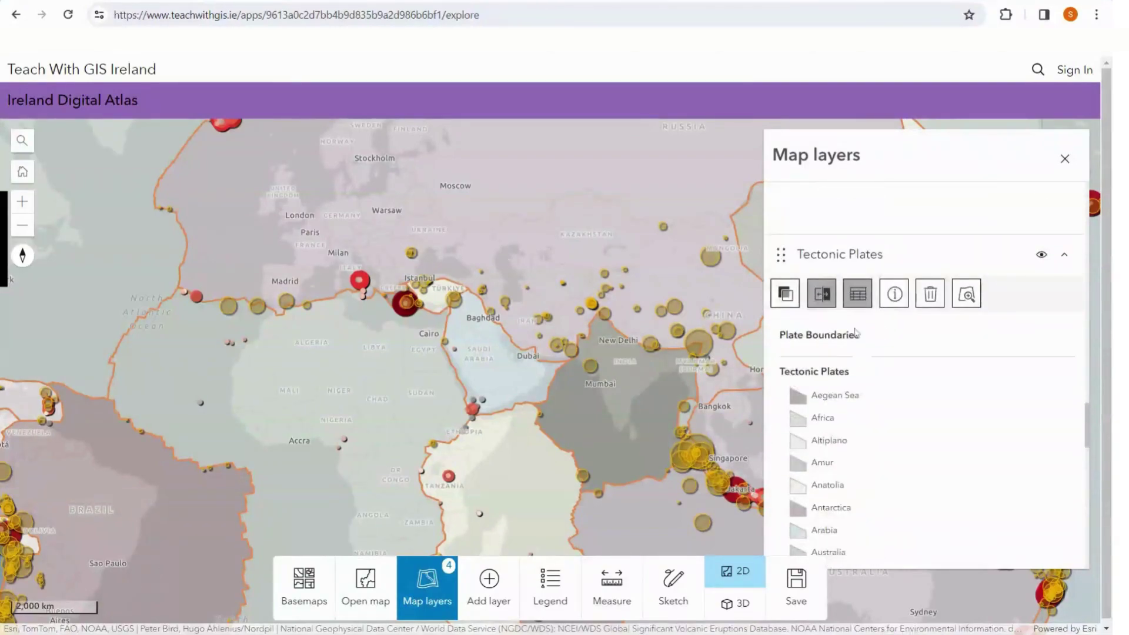
{"action": "left_click", "coordinate": [785, 294]}
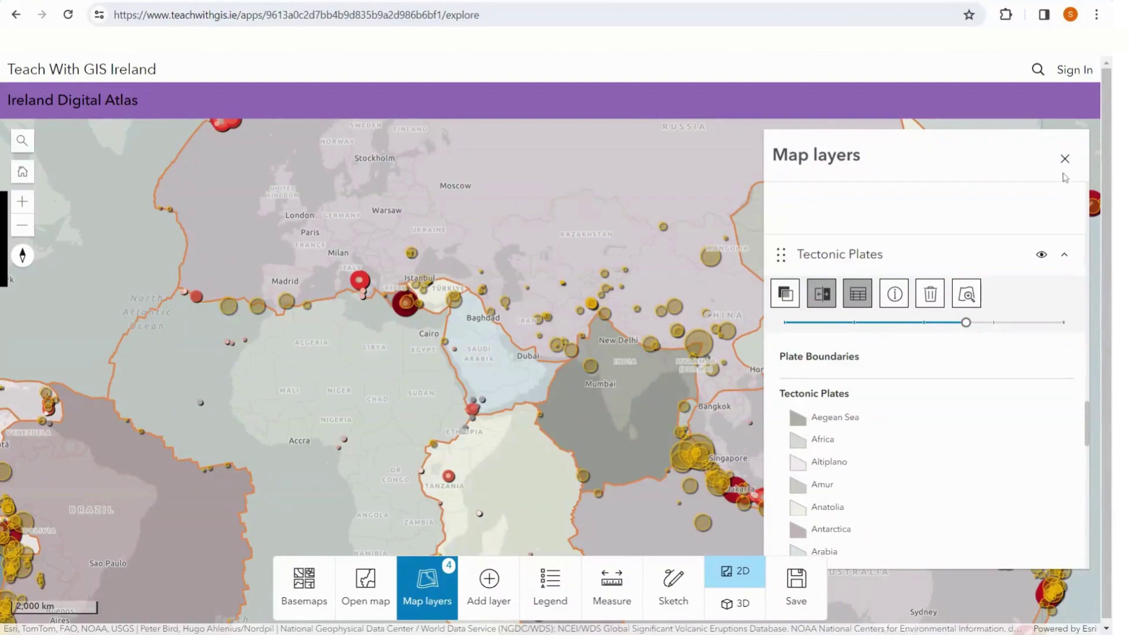
Close the layer list and examine how earthquakes and volcanic eruptions line up with plate boundaries around Japan and the Pacific.
{"action": "left_click", "coordinate": [1064, 159]}
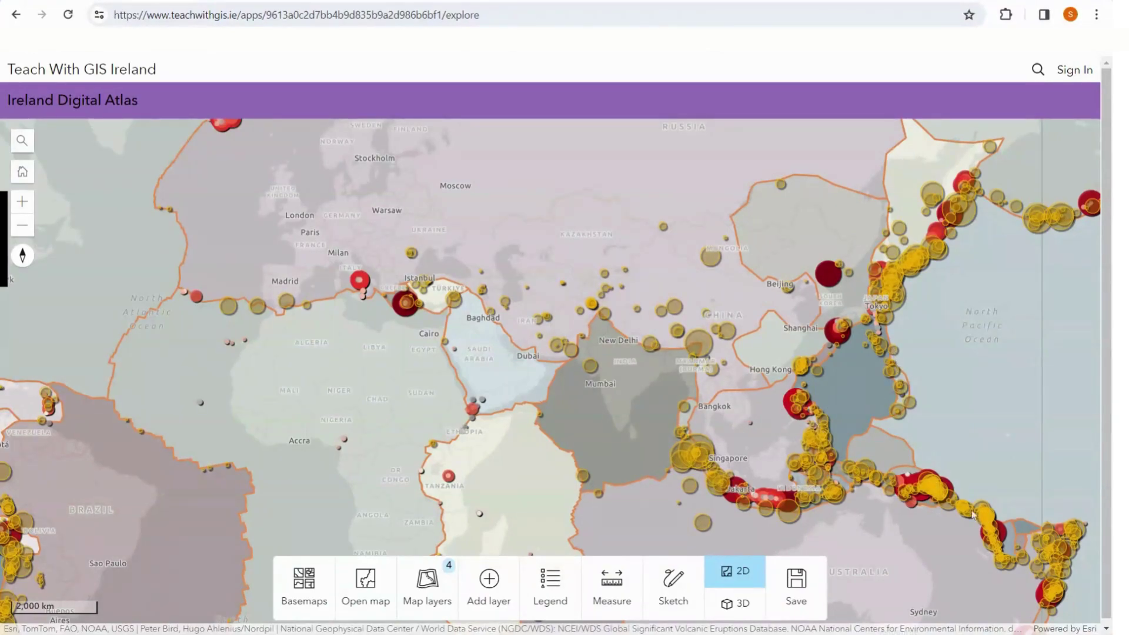
{"action": "scroll", "coordinate": [898, 331], "scroll_direction": "up", "scroll_amount": 5}
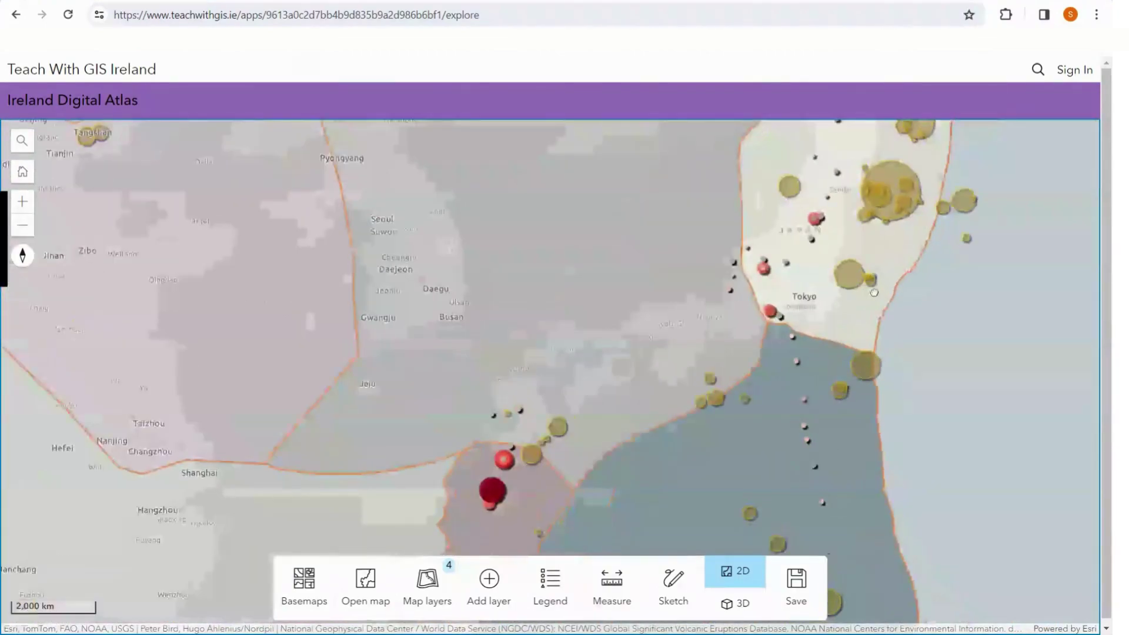
{"action": "left_click_drag", "start_coordinate": [873, 293], "coordinate": [794, 404]}
{"action": "scroll", "coordinate": [625, 400], "scroll_direction": "down", "scroll_amount": 5}
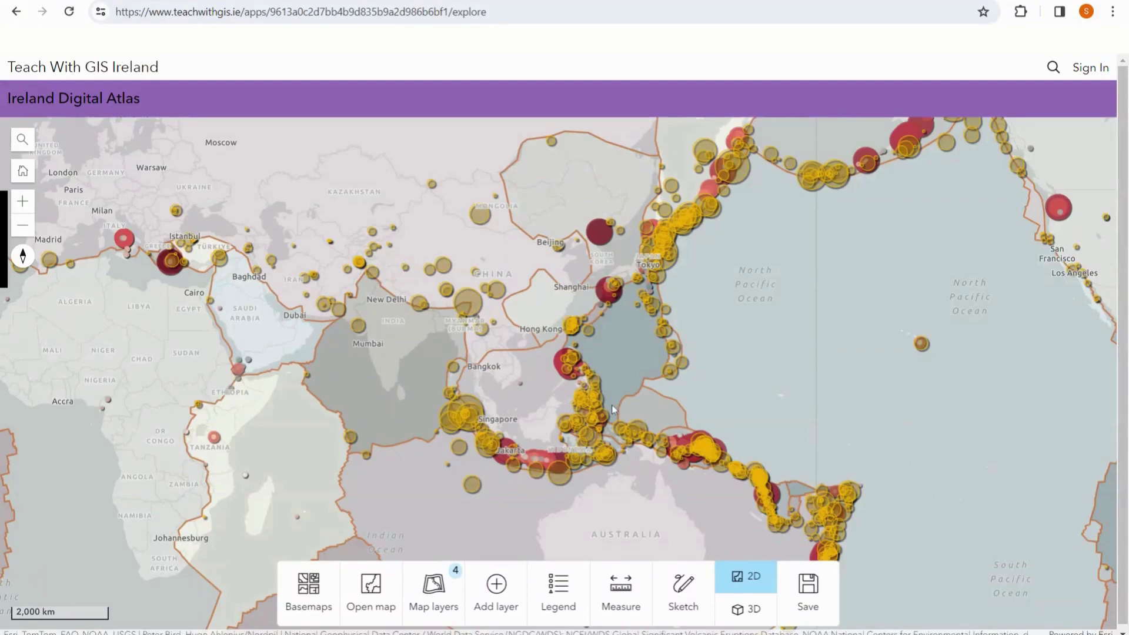
{"action": "left_click_drag", "start_coordinate": [632, 379], "coordinate": [646, 401]}
{"action": "left_click_drag", "start_coordinate": [438, 296], "coordinate": [666, 207]}
{"action": "left_click_drag", "start_coordinate": [864, 405], "coordinate": [692, 515]}
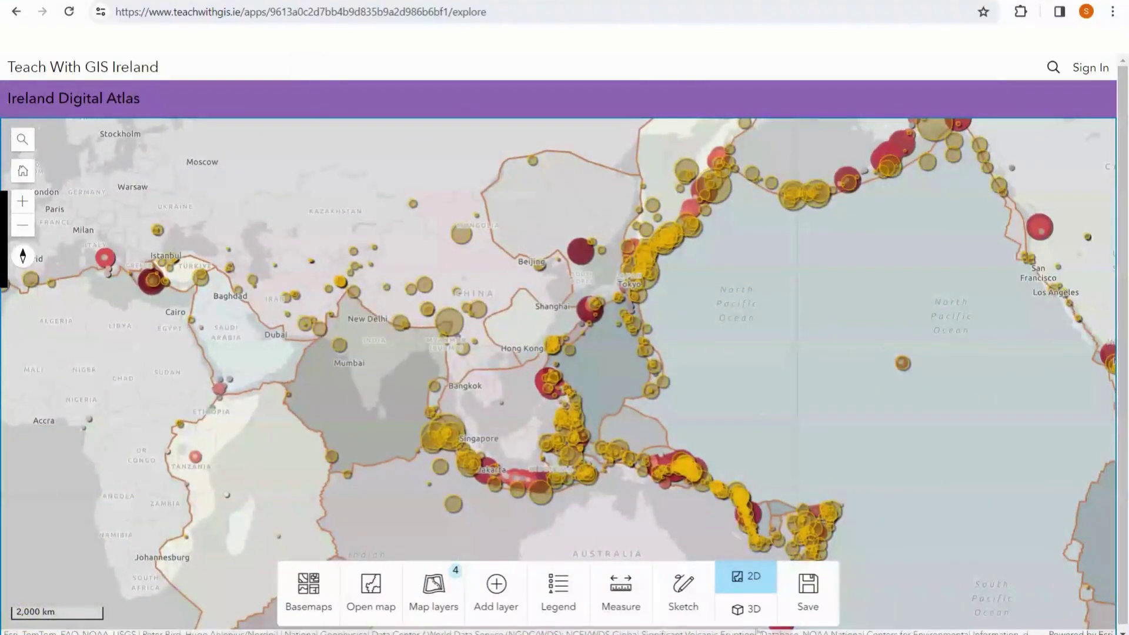
Switch the world map to 3D and inspect the hazard layers on the globe around Southeast Asia and the western Pacific.
{"action": "left_click", "coordinate": [752, 611]}
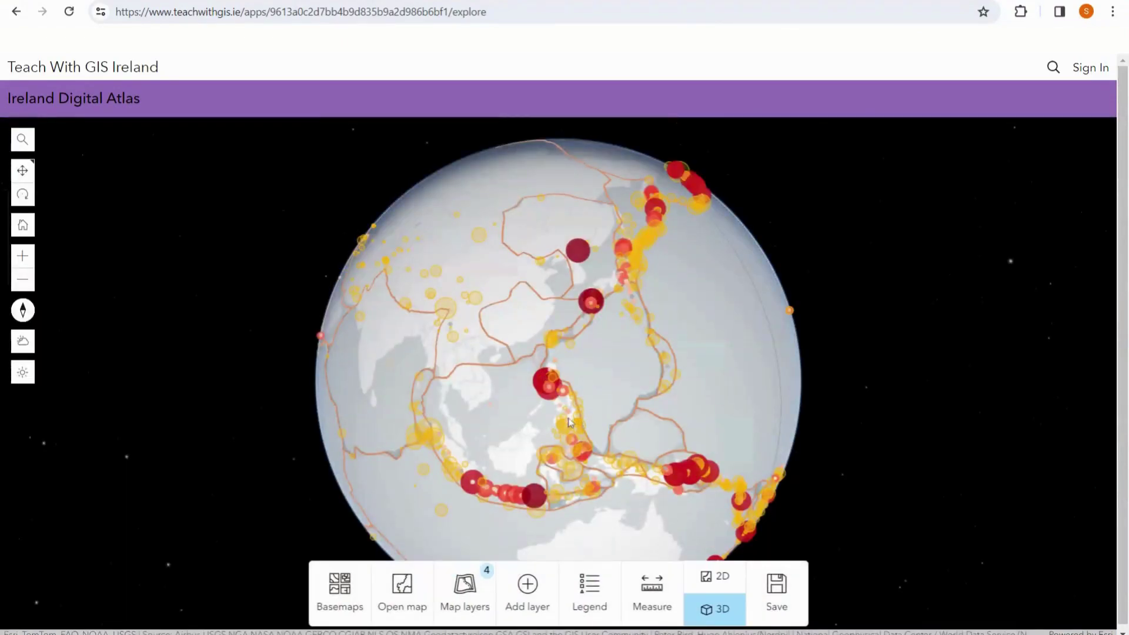
{"action": "scroll", "coordinate": [620, 427], "scroll_direction": "down", "scroll_amount": 3}
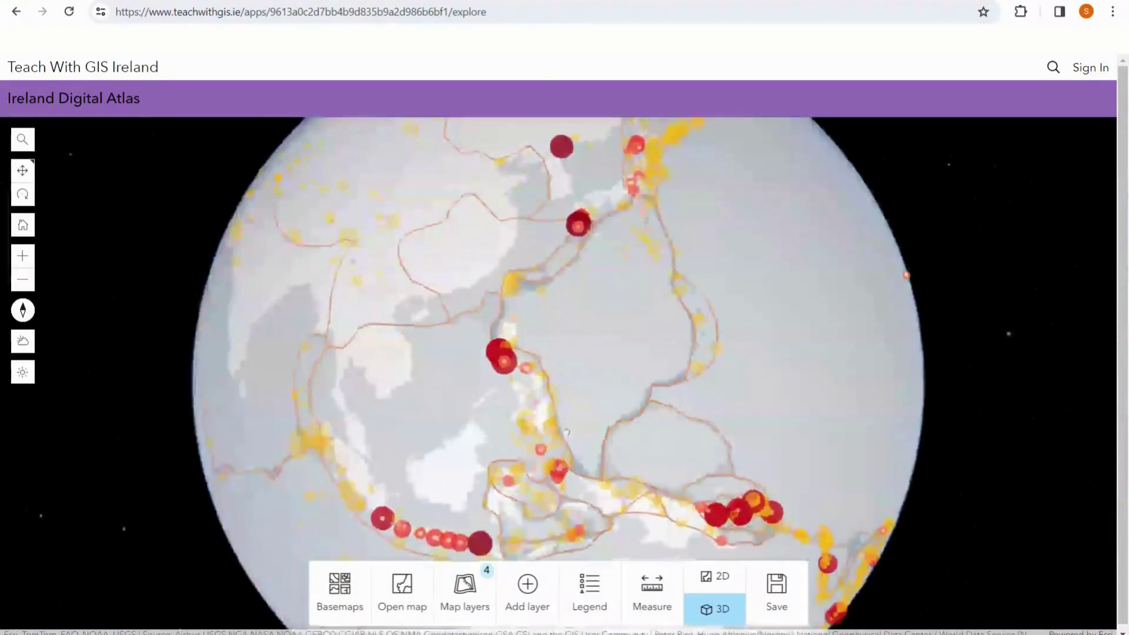
{"action": "left_click_drag", "start_coordinate": [632, 493], "coordinate": [532, 493]}
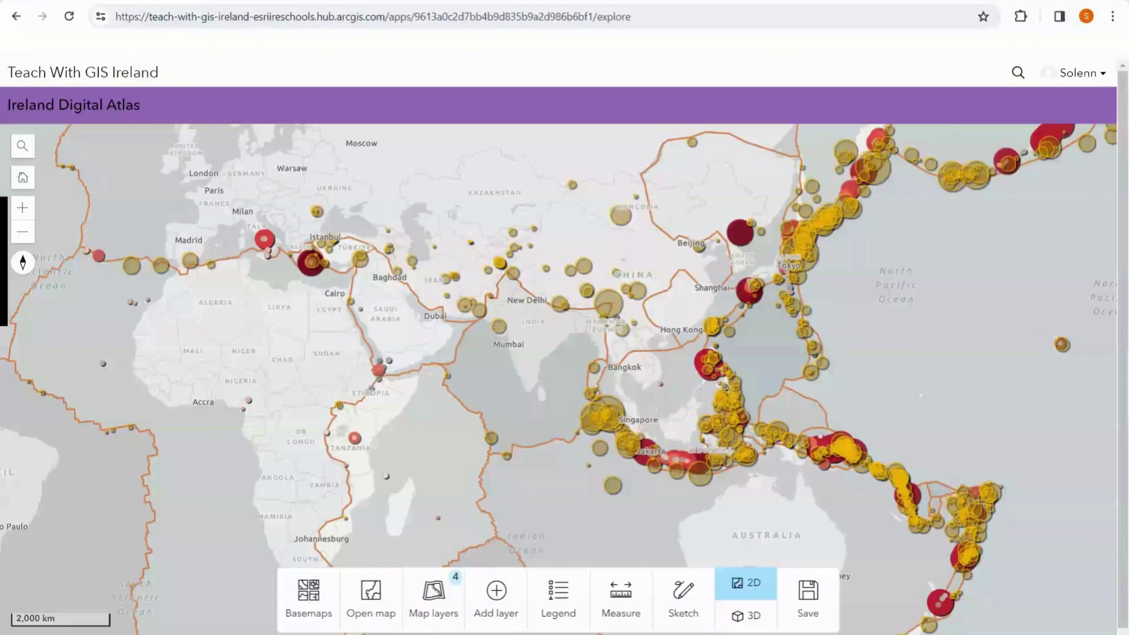